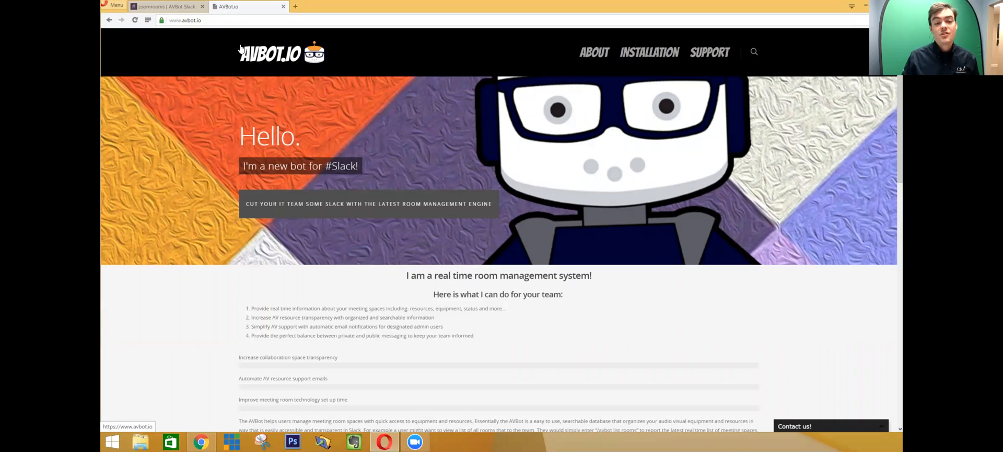
- Look through the Slack channels general and meeting-spaces, ending in #zoomrooms
{"action": "left_click", "coordinate": [181, 4]}
{"action": "left_click", "coordinate": [123, 73]}
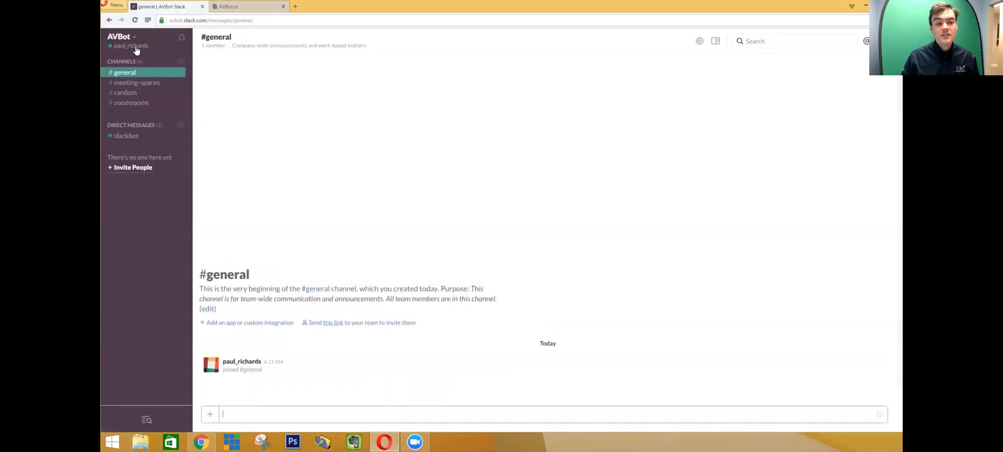
{"action": "left_click", "coordinate": [137, 83]}
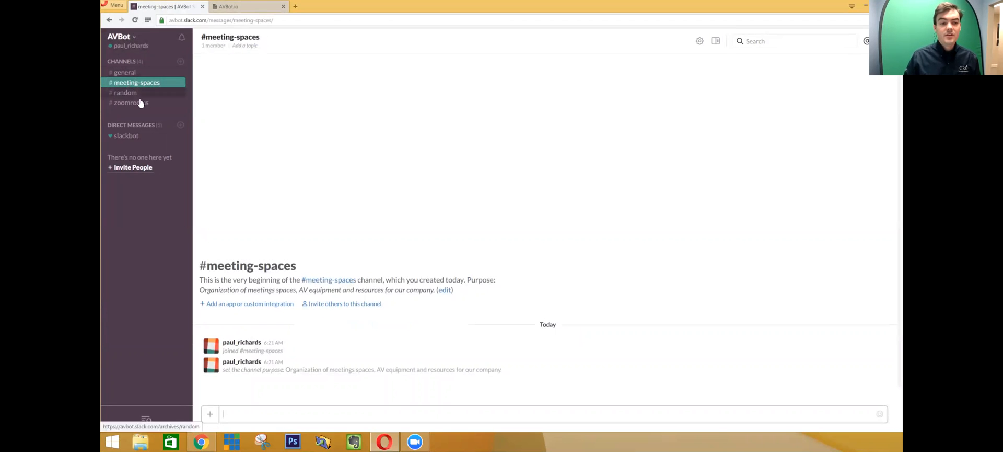
{"action": "left_click", "coordinate": [140, 103]}
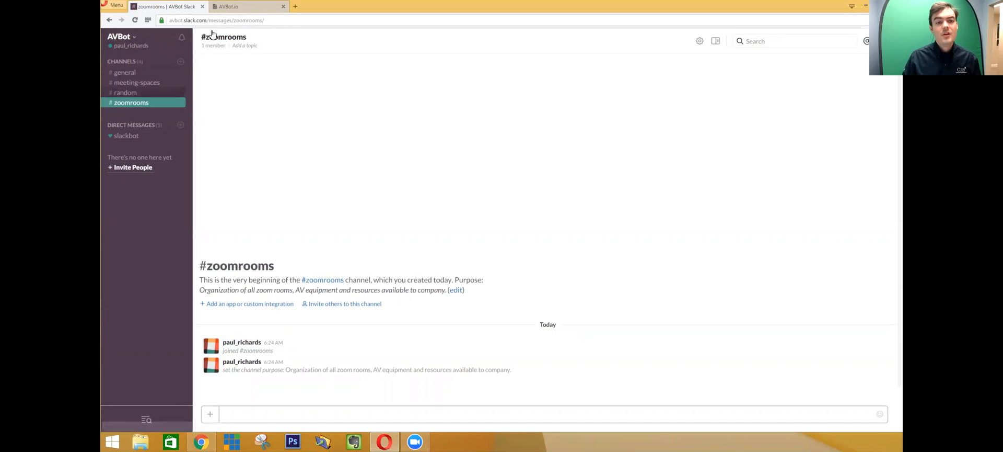
- From the AVBot.io Installation page, add AVBot to Slack, choosing and authorizing the AVBot team
{"action": "left_click", "coordinate": [235, 6]}
{"action": "left_click", "coordinate": [271, 56]}
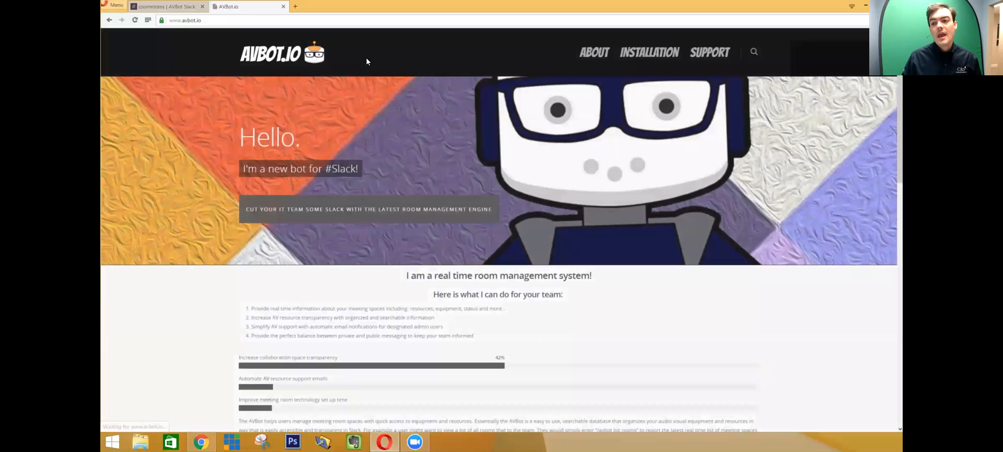
{"action": "scroll", "coordinate": [444, 203], "scroll_direction": "down", "scroll_amount": 4}
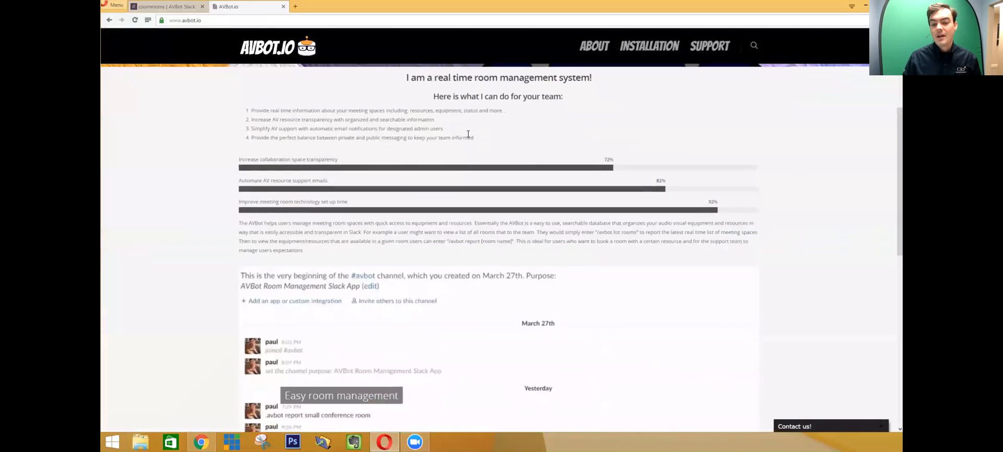
{"action": "scroll", "coordinate": [512, 139], "scroll_direction": "up", "scroll_amount": 4}
{"action": "left_click", "coordinate": [638, 54]}
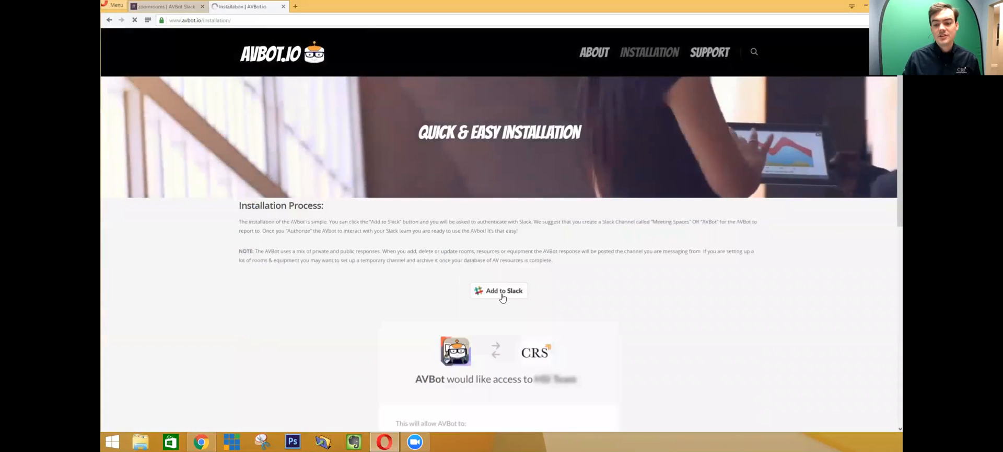
{"action": "left_click", "coordinate": [503, 297]}
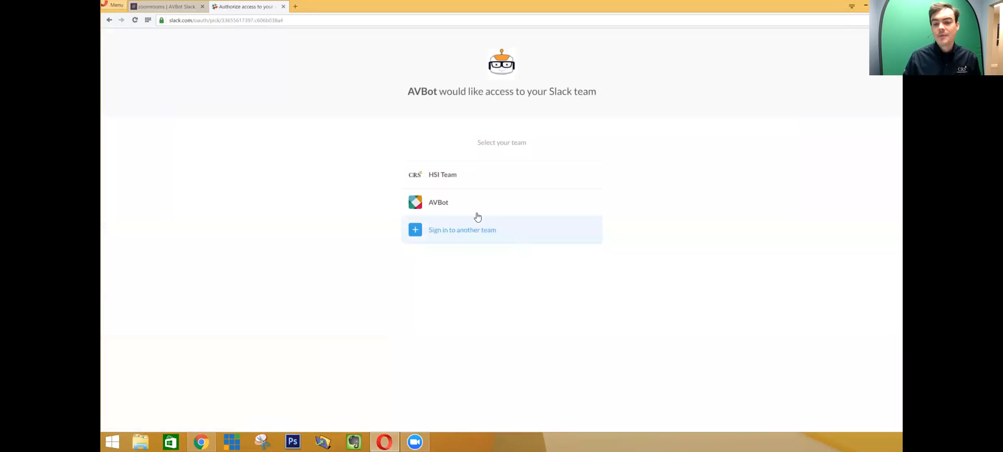
{"action": "left_click", "coordinate": [445, 203]}
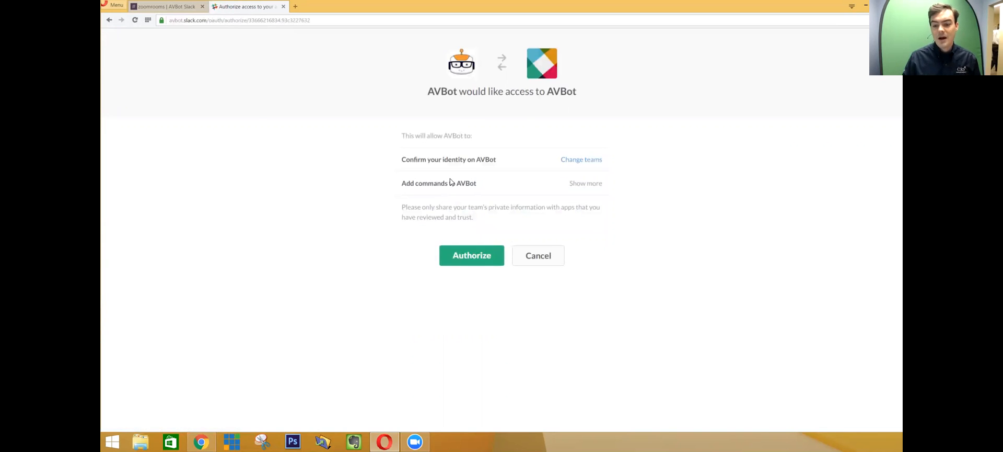
{"action": "left_click", "coordinate": [486, 254]}
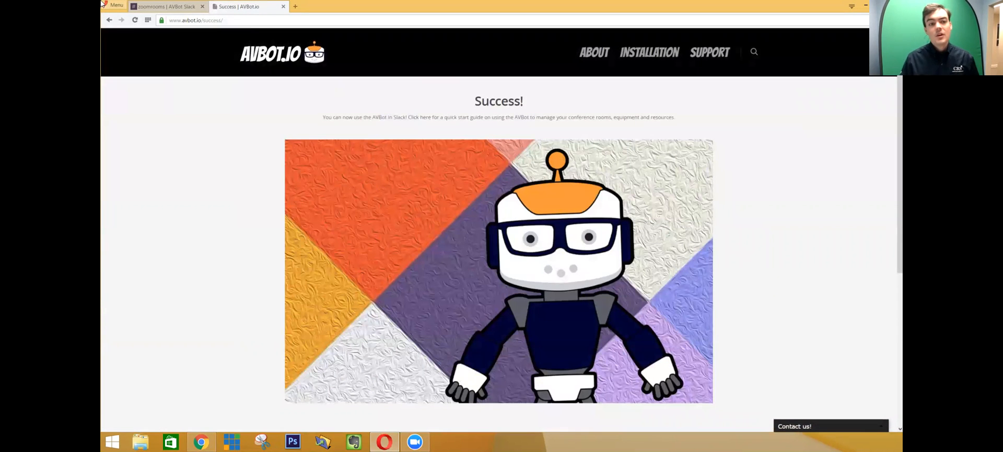
{"action": "left_click", "coordinate": [151, 5]}
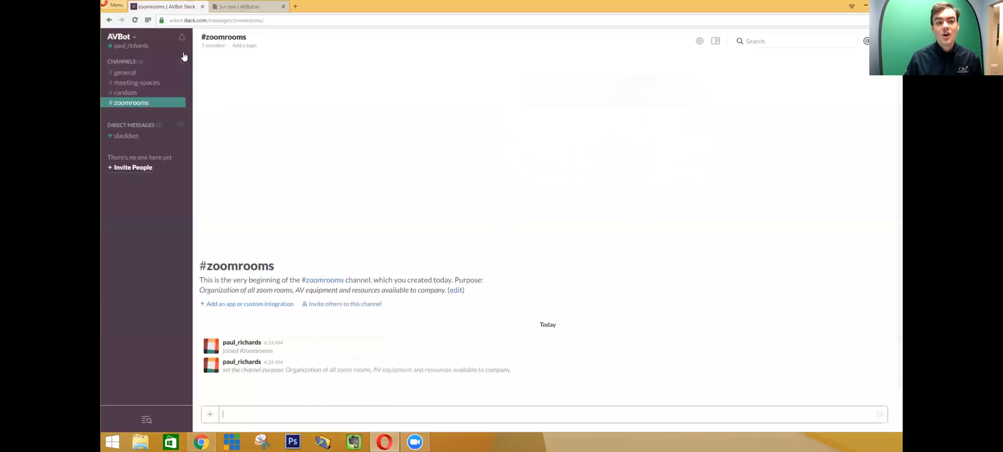
- Send /avbot help in the #zoomrooms channel
{"action": "left_click", "coordinate": [150, 93]}
{"action": "left_click", "coordinate": [150, 83]}
{"action": "left_click", "coordinate": [137, 73]}
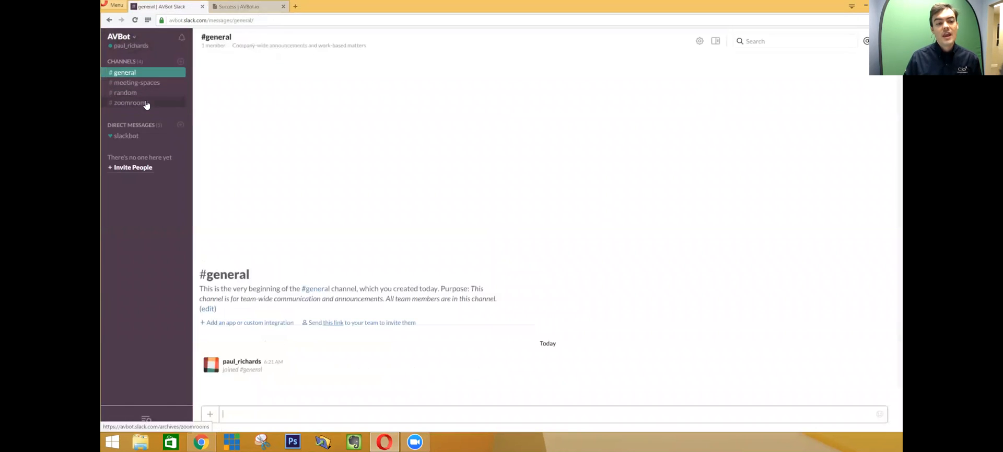
{"action": "left_click", "coordinate": [146, 102]}
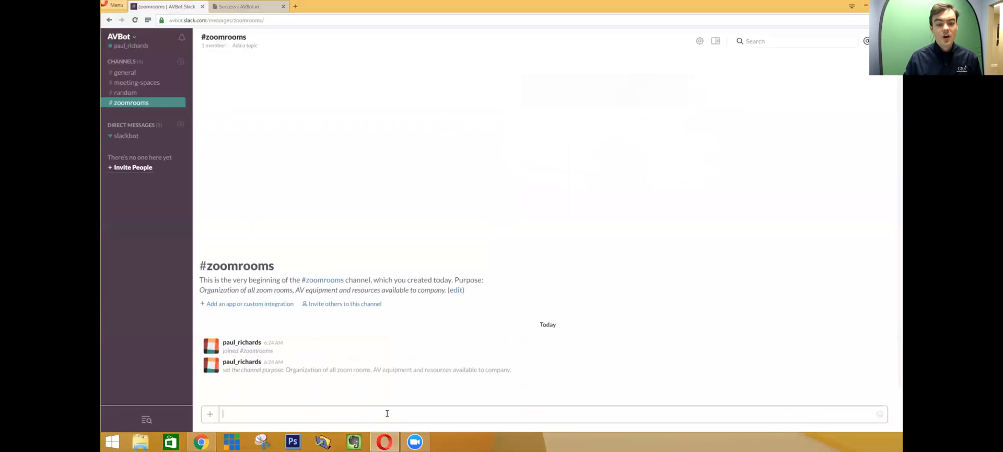
{"action": "type", "text": "/"}
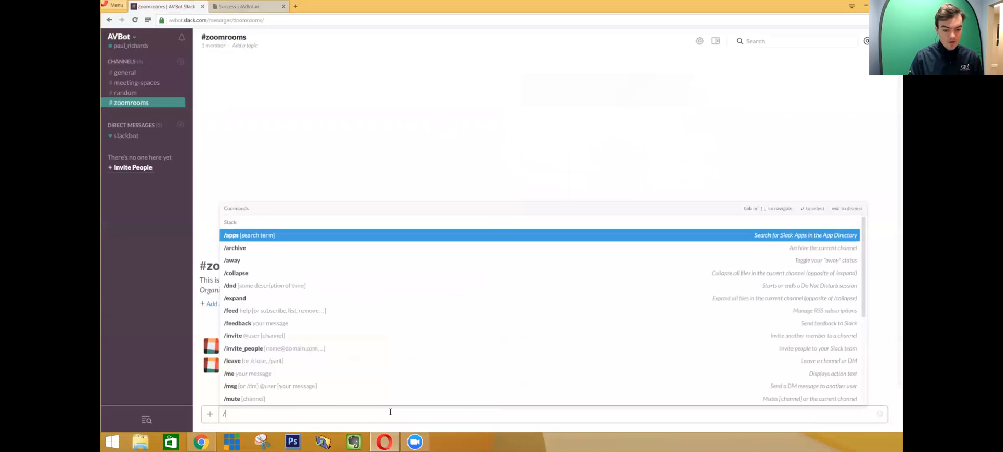
{"action": "type", "text": "avbot "}
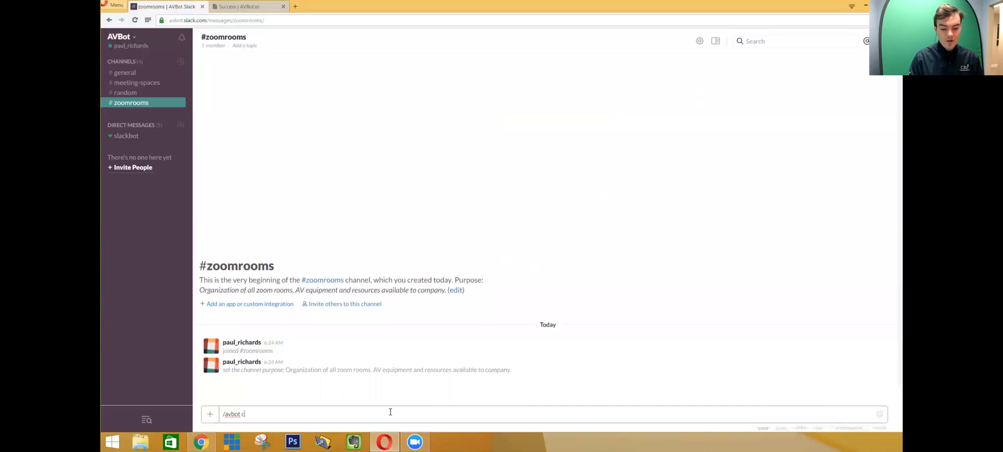
{"action": "type", "text": "help"}
{"action": "key", "text": "Return"}
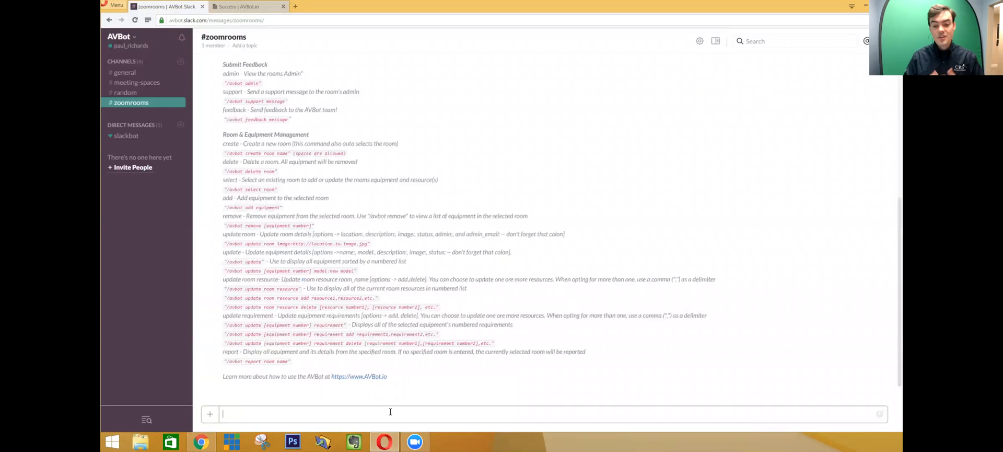
- Review the Find a Meeting Space, Submit Feedback and Room & Equipment Management commands
{"action": "scroll", "coordinate": [551, 284], "scroll_direction": "up", "scroll_amount": 3}
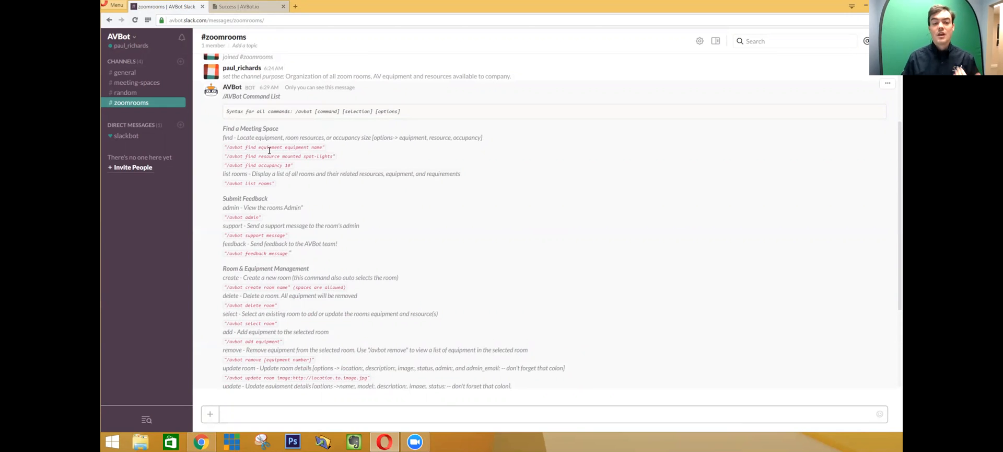
{"action": "left_click_drag", "start_coordinate": [281, 129], "coordinate": [222, 129]}
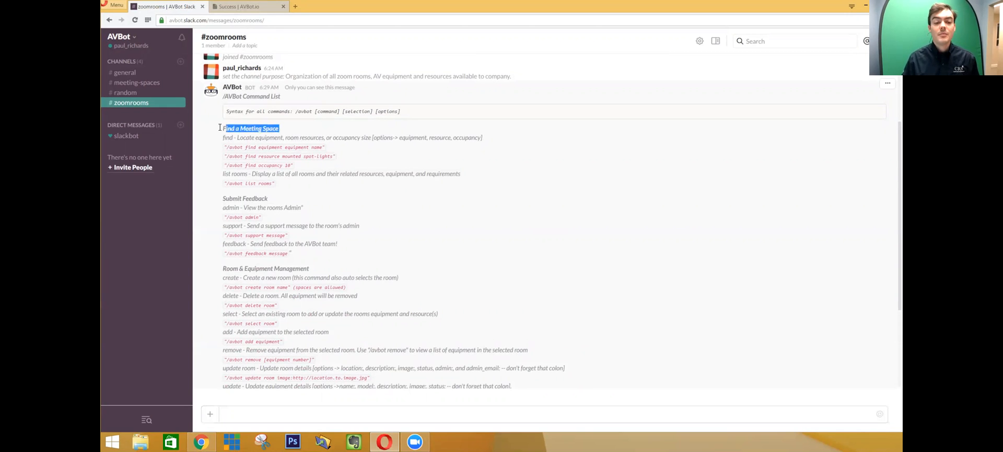
{"action": "left_click_drag", "start_coordinate": [270, 199], "coordinate": [221, 198]}
{"action": "left_click", "coordinate": [247, 205]}
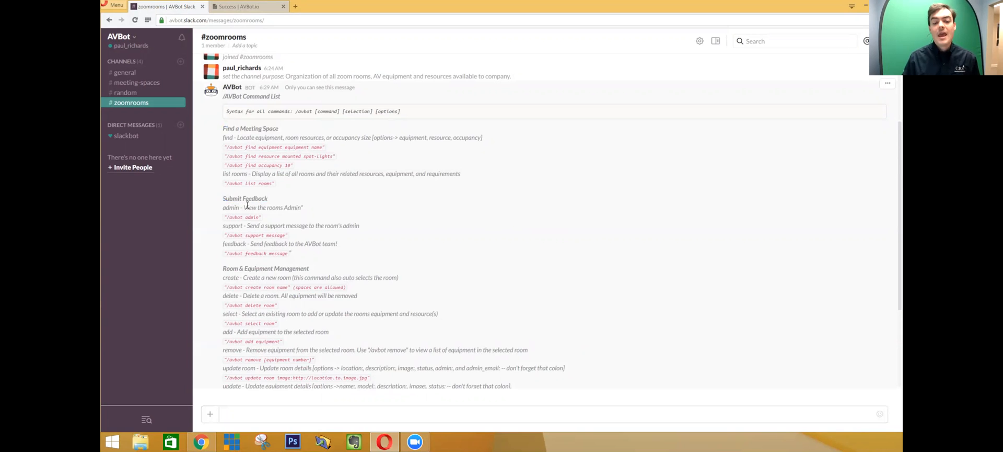
{"action": "scroll", "coordinate": [247, 205], "scroll_direction": "down", "scroll_amount": 3}
{"action": "left_click_drag", "start_coordinate": [310, 168], "coordinate": [224, 168]}
{"action": "left_click", "coordinate": [224, 167]}
{"action": "scroll", "coordinate": [334, 277], "scroll_direction": "down", "scroll_amount": 1}
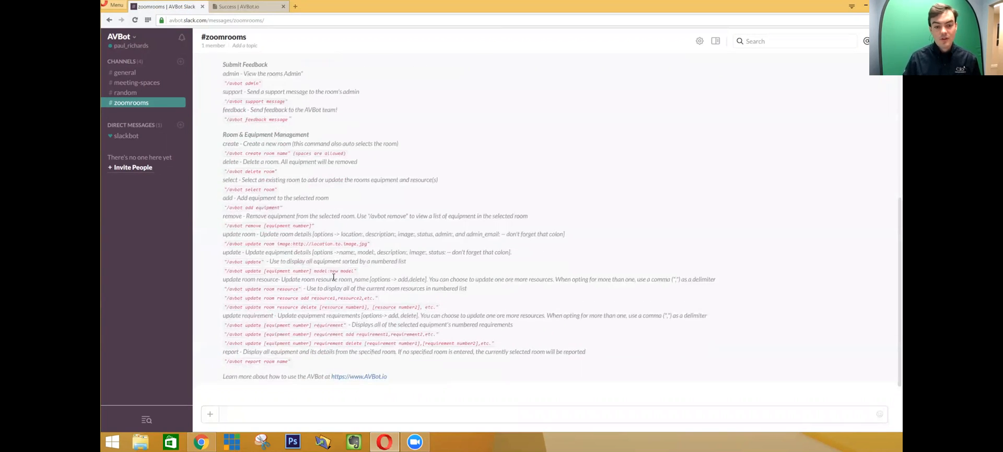
{"action": "left_click", "coordinate": [309, 418]}
- Send /avbot create SanFran ZoomRoom in #zoomrooms
{"action": "type", "text": "/"}
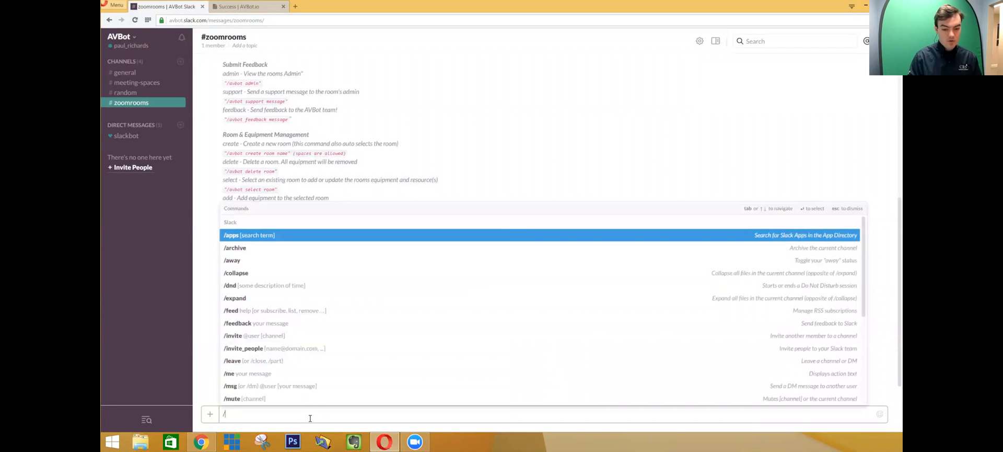
{"action": "type", "text": "avbot create"}
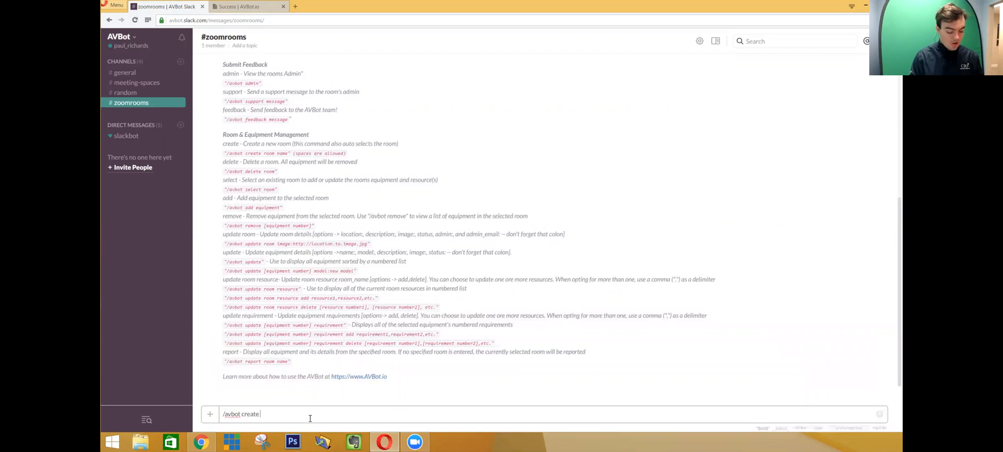
{"action": "type", "text": " SanFran ZoomRoom"}
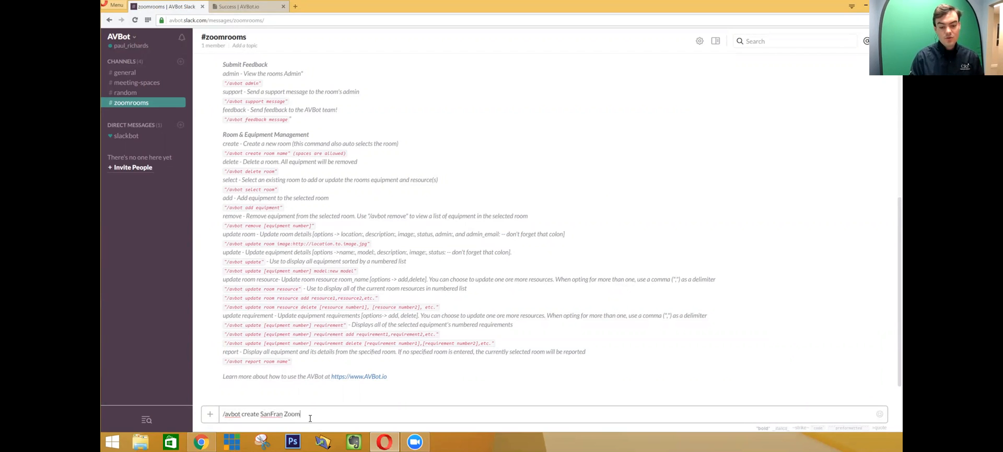
{"action": "key", "text": "Left"}
{"action": "key", "text": "Left"}
{"action": "key", "text": "Return"}
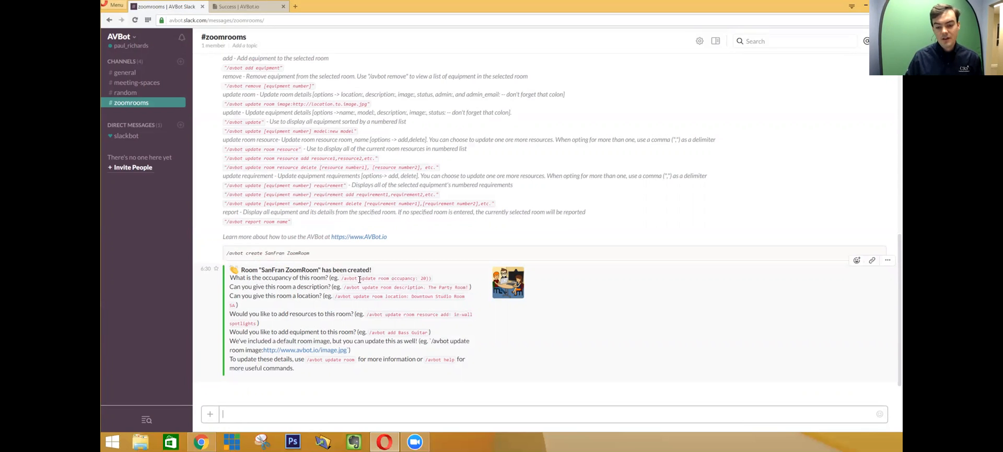
- Set the room occupancy to 24 by reusing AVBot's example occupancy command
{"action": "left_click_drag", "start_coordinate": [341, 278], "coordinate": [426, 278]}
{"action": "key", "text": "ctrl+c"}
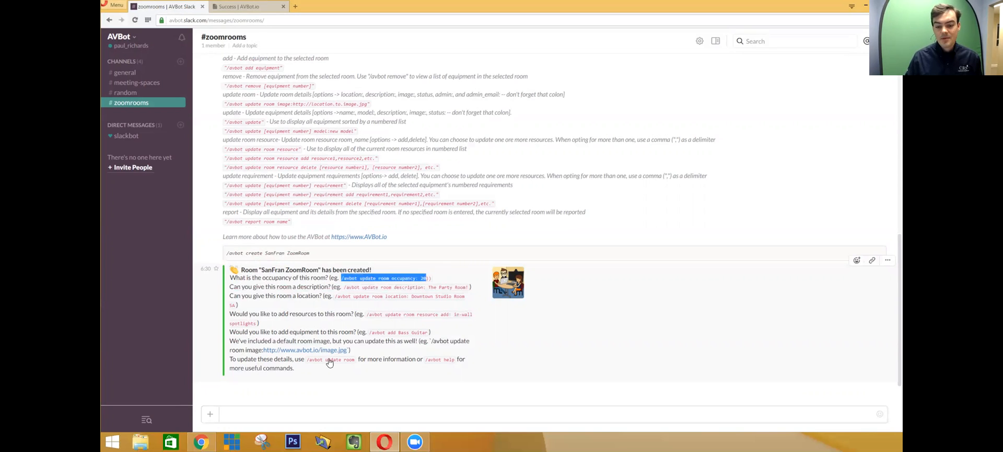
{"action": "left_click", "coordinate": [303, 413]}
{"action": "key", "text": "ctrl+v"}
{"action": "left_click_drag", "start_coordinate": [318, 413], "coordinate": [309, 413]}
{"action": "key", "text": "BackSpace"}
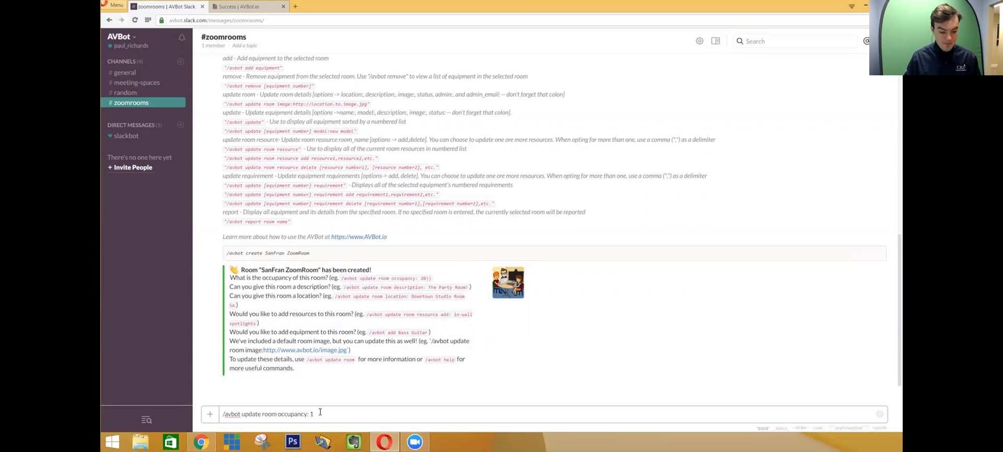
{"action": "type", "text": "24"}
{"action": "key", "text": "Return"}
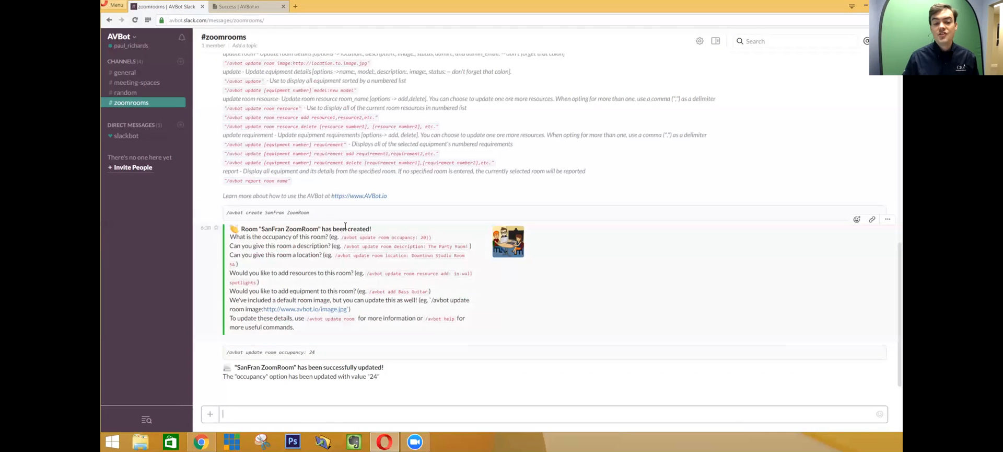
- Change the description to 'Main Boardroom with ZoomRoom technology' using the example description command
{"action": "left_click_drag", "start_coordinate": [344, 246], "coordinate": [467, 246]}
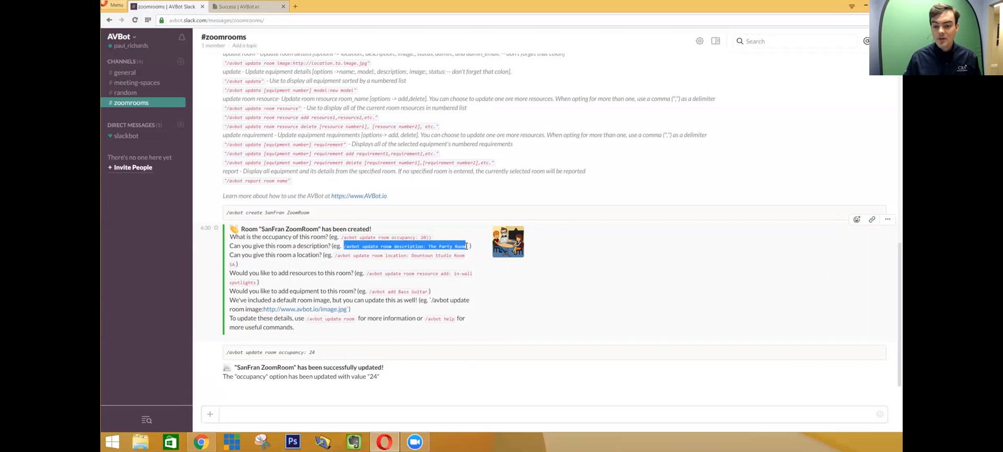
{"action": "left_click", "coordinate": [315, 414]}
{"action": "key", "text": "ctrl+v"}
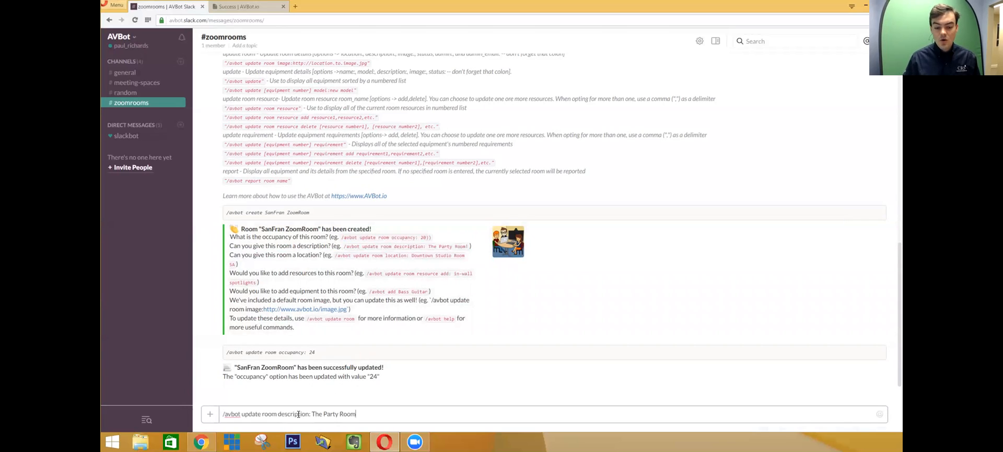
{"action": "left_click_drag", "start_coordinate": [314, 414], "coordinate": [394, 426]}
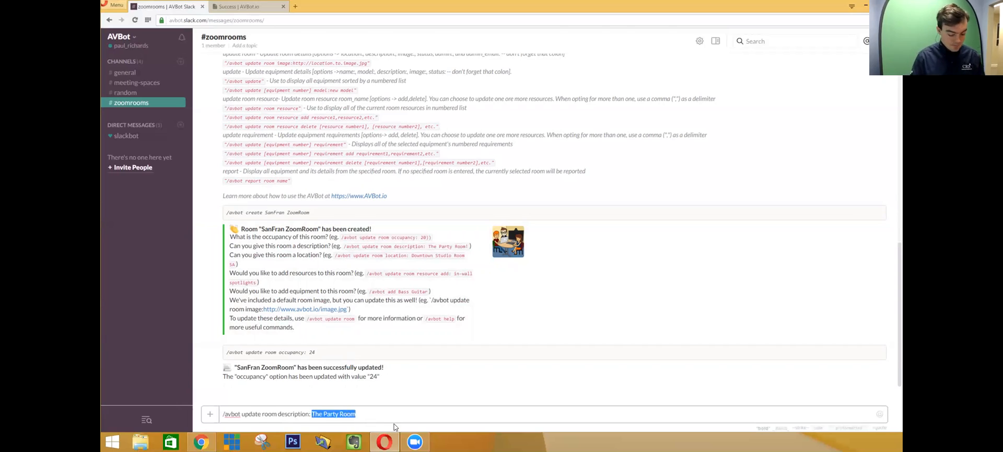
{"action": "type", "text": "Main Boardroom"}
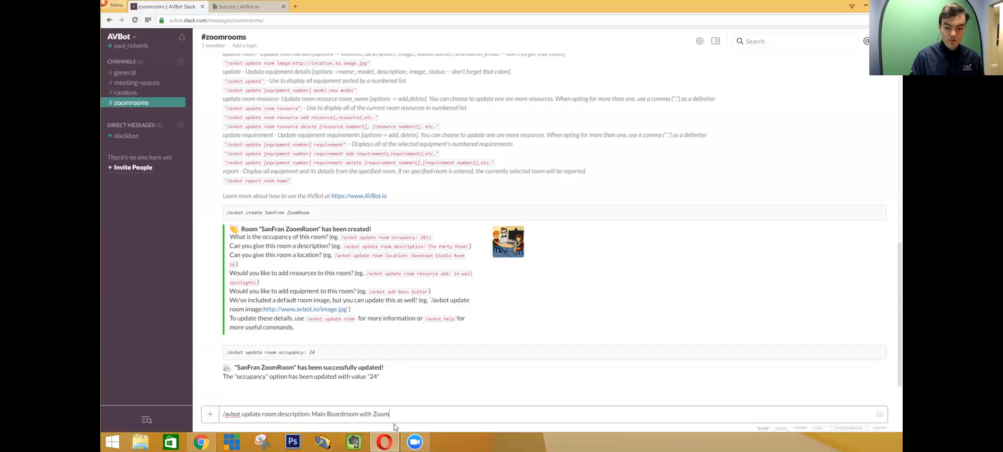
{"action": "type", "text": " with ZoomRoom technologyu"}
{"action": "key", "text": "Return"}
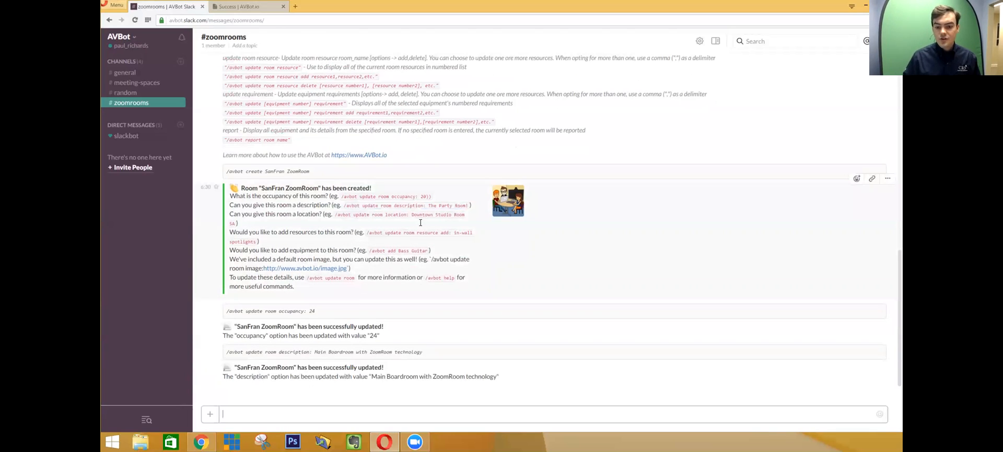
- Set the room location to Downtown San Francisco using the example location command
{"action": "left_click_drag", "start_coordinate": [336, 216], "coordinate": [465, 214]}
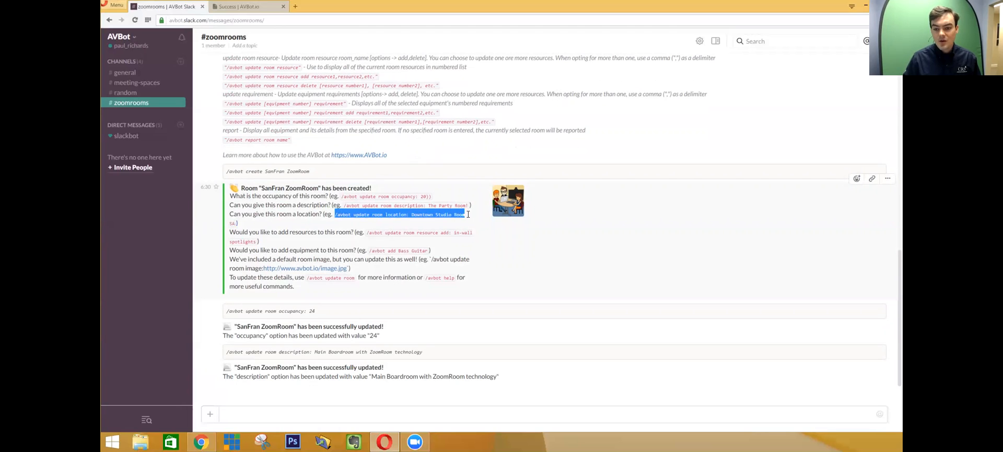
{"action": "left_click", "coordinate": [375, 413]}
{"action": "key", "text": "ctrl+v"}
{"action": "key", "text": "ctrl+shift+Left"}
{"action": "key", "text": "ctrl+shift+Left"}
{"action": "type", "text": "San Francisco"}
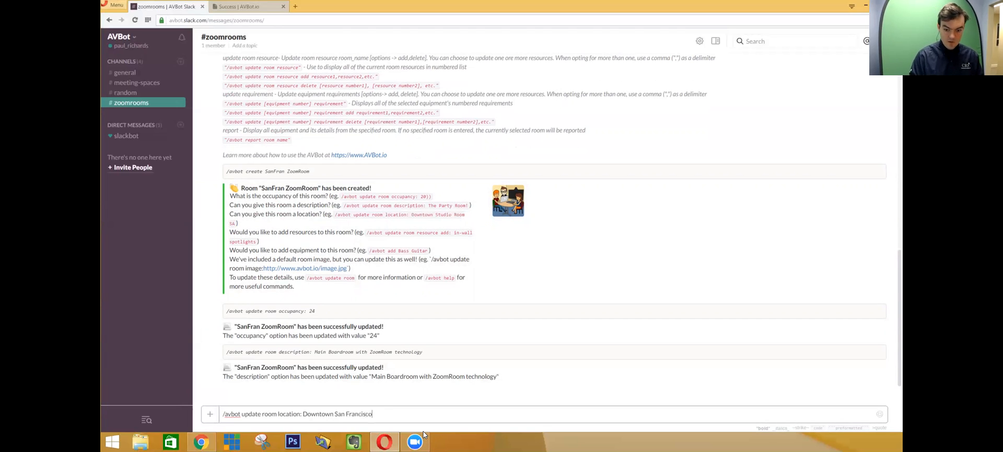
{"action": "key", "text": "Return"}
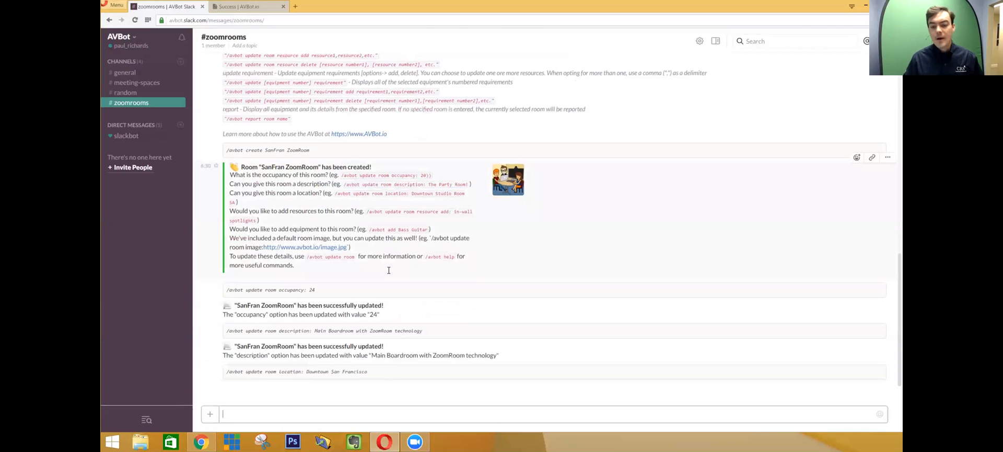
- Add Webinar as a room resource by editing the example resource-add command
{"action": "left_click_drag", "start_coordinate": [368, 193], "coordinate": [256, 200]}
{"action": "key", "text": "ctrl+c"}
{"action": "left_click", "coordinate": [357, 408]}
{"action": "key", "text": "ctrl+v"}
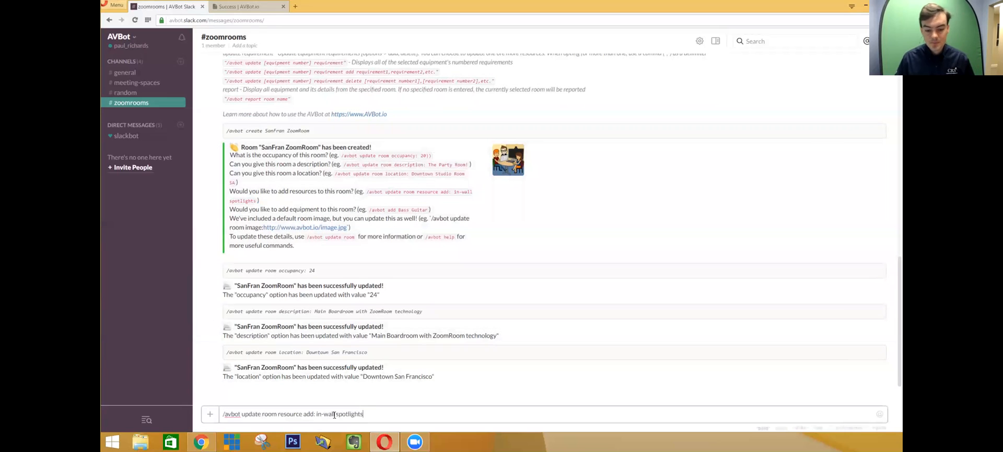
{"action": "left_click_drag", "start_coordinate": [316, 414], "coordinate": [364, 414]}
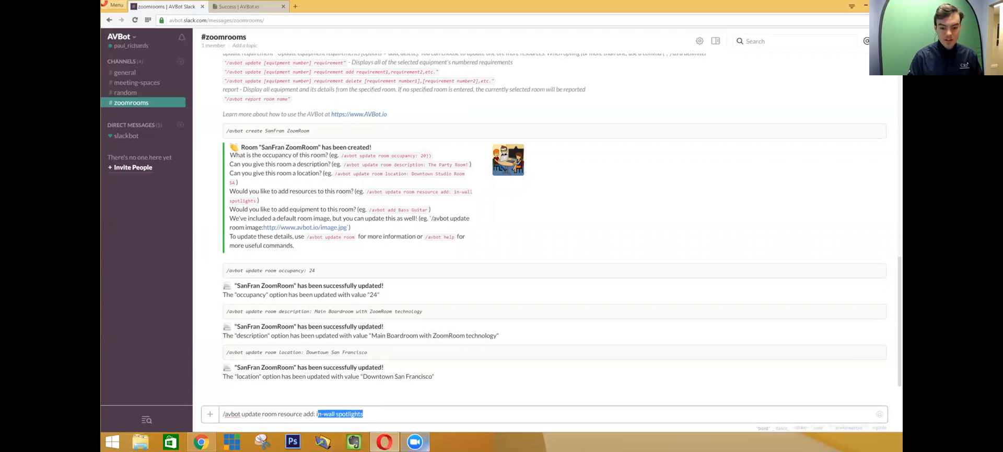
{"action": "key", "text": "BackSpace"}
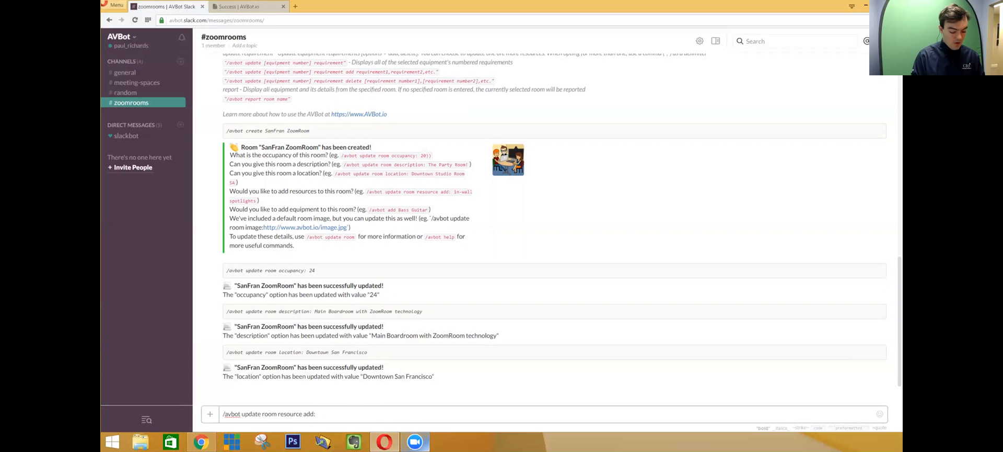
{"action": "type", "text": "Webinar"}
{"action": "key", "text": "Return"}
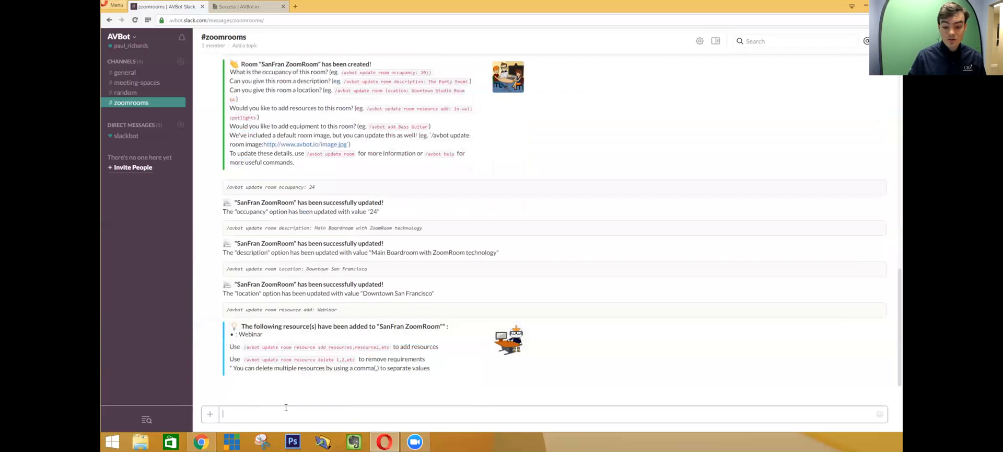
- Add Zoom Room and Wireless Presentation as further room resources
{"action": "key", "text": "ctrl+v"}
{"action": "left_click_drag", "start_coordinate": [316, 416], "coordinate": [364, 416]}
{"action": "type", "text": "Zoom Room"}
{"action": "key", "text": "Return"}
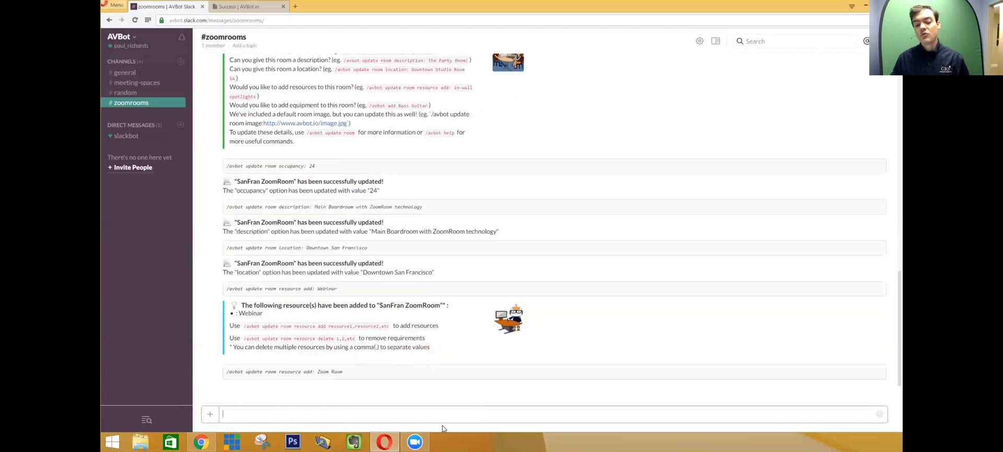
{"action": "key", "text": "ctrl+v"}
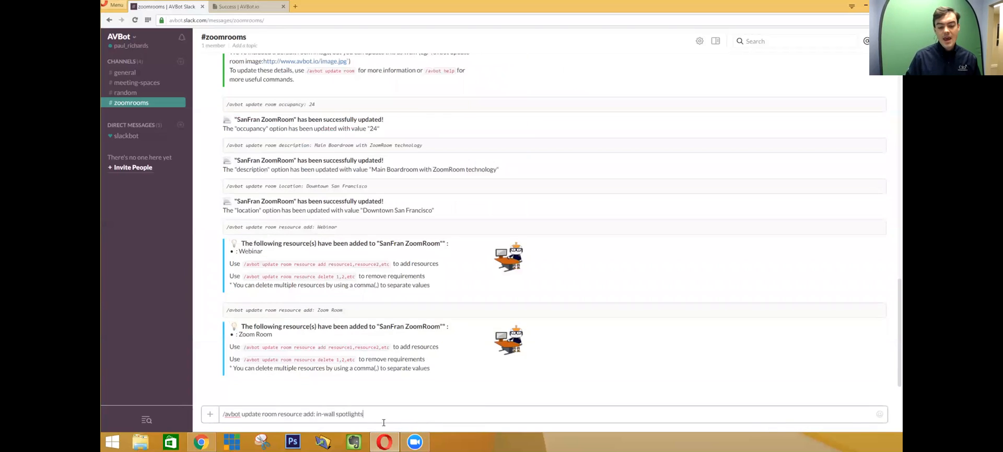
{"action": "left_click_drag", "start_coordinate": [316, 413], "coordinate": [364, 414]}
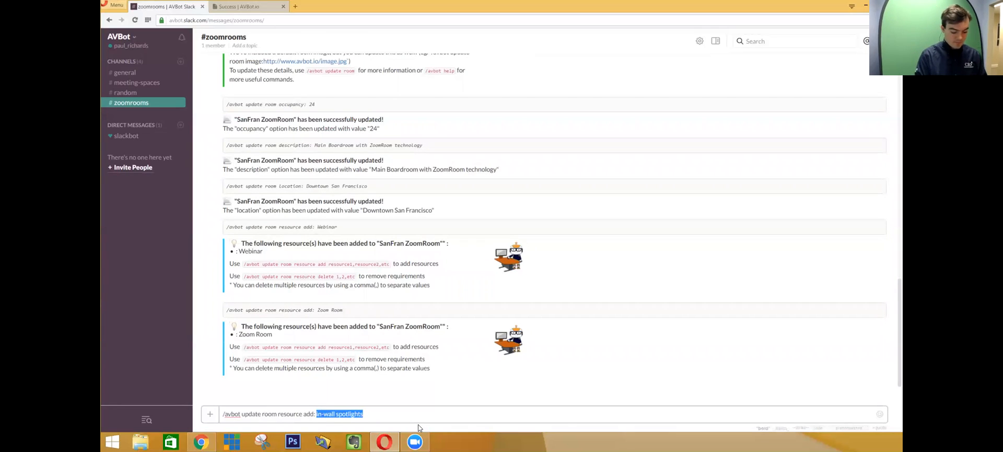
{"action": "type", "text": "Wireless Presentation"}
{"action": "key", "text": "Return"}
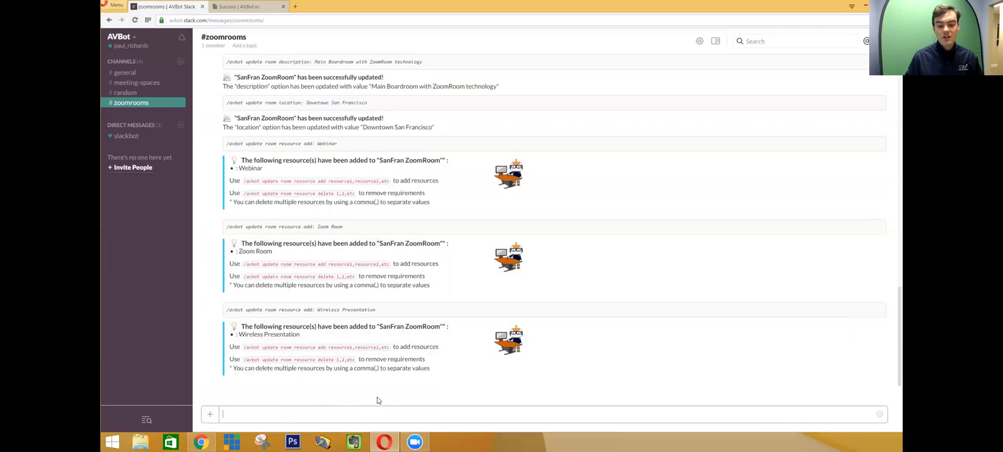
- Send /avbot report SanFran ZoomRoom and review its occupancy, location and description lines
{"action": "type", "text": "/a"}
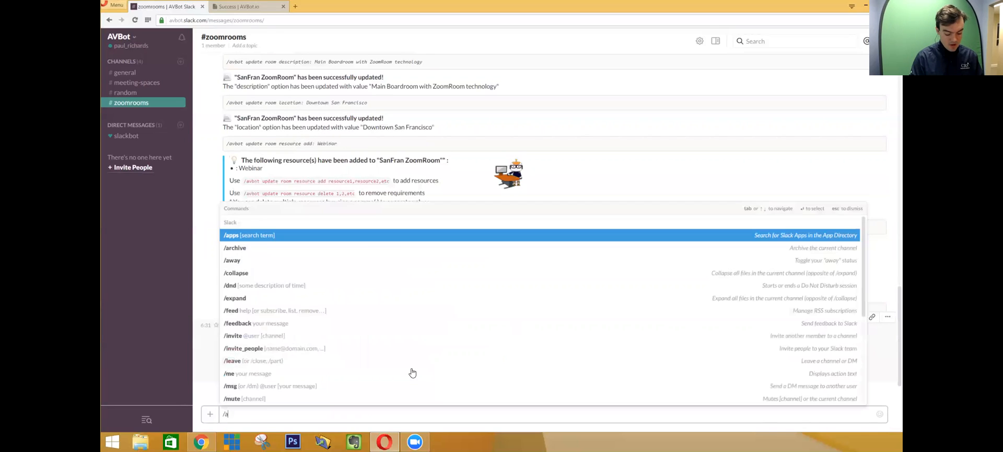
{"action": "type", "text": "vbot report SanFran ZoomRoom"}
{"action": "key", "text": "Return"}
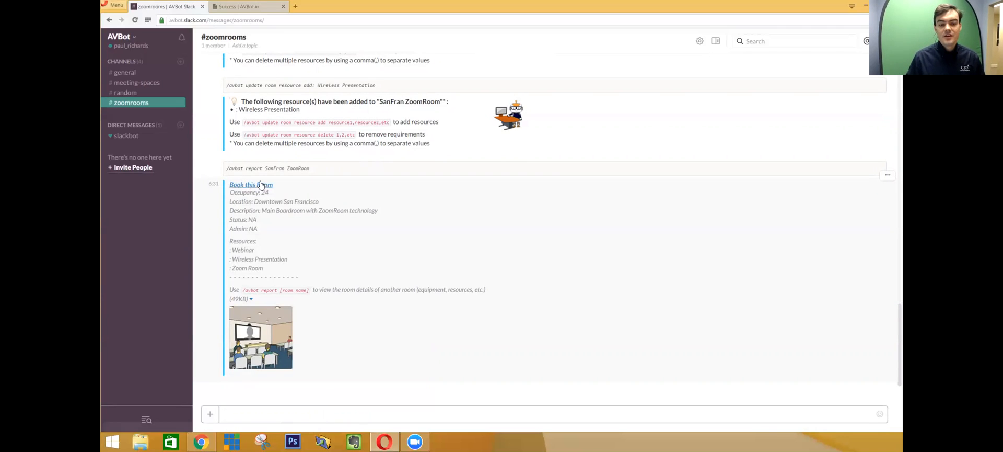
{"action": "left_click_drag", "start_coordinate": [231, 193], "coordinate": [376, 207]}
{"action": "left_click", "coordinate": [272, 211]}
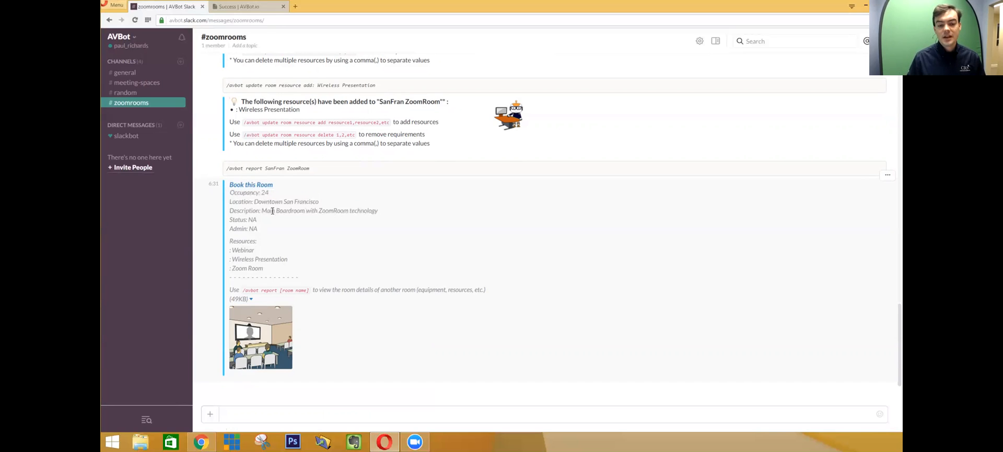
{"action": "mouse_move", "coordinate": [231, 217]}
{"action": "left_mouse_down"}
{"action": "mouse_move", "coordinate": [268, 228]}
{"action": "mouse_move", "coordinate": [229, 219]}
{"action": "left_mouse_up"}
{"action": "left_click", "coordinate": [263, 228]}
{"action": "left_click", "coordinate": [229, 218]}
{"action": "left_click", "coordinate": [293, 414]}
{"action": "key", "text": "ctrl+v"}
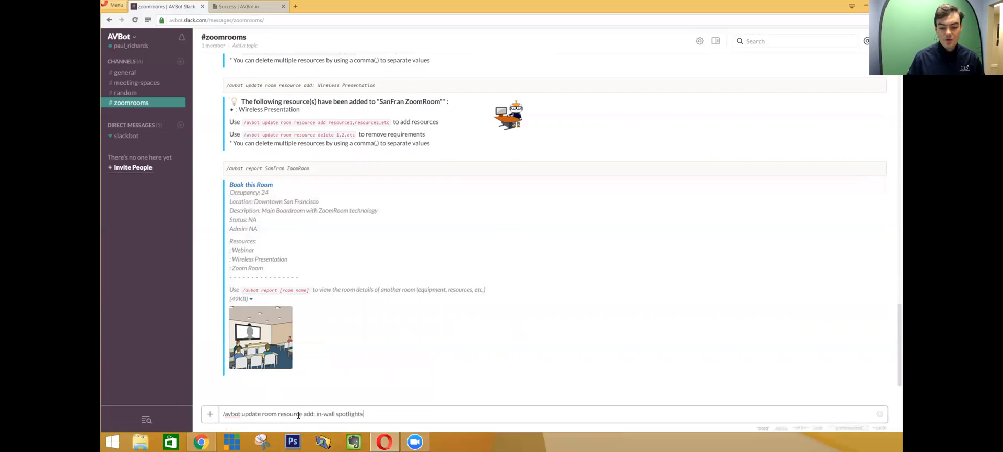
- Update the room status to 'working'
{"action": "left_click_drag", "start_coordinate": [277, 413], "coordinate": [431, 424]}
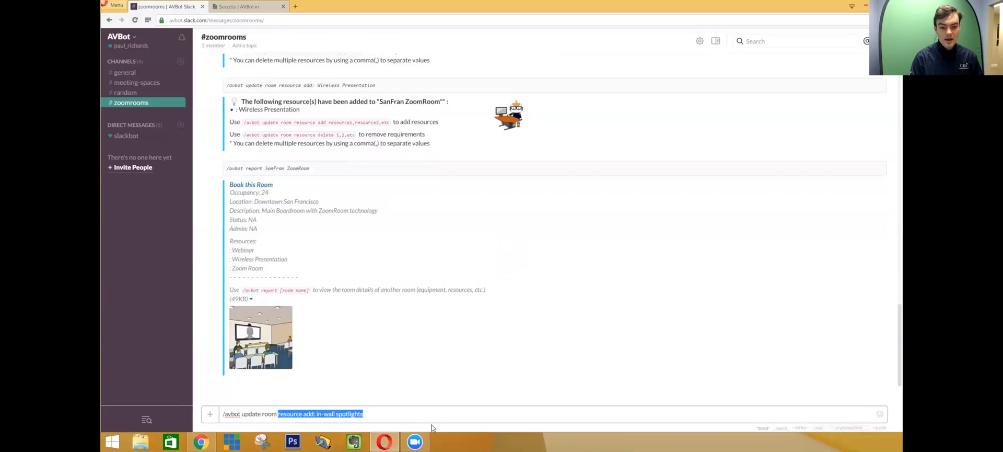
{"action": "type", "text": "status: working"}
{"action": "key", "text": "Return"}
- Assign the room admin by name, then request a fresh /avbot report
{"action": "key", "text": "ctrl+v"}
{"action": "left_click_drag", "start_coordinate": [279, 414], "coordinate": [452, 425]}
{"action": "type", "text": "admin: "}
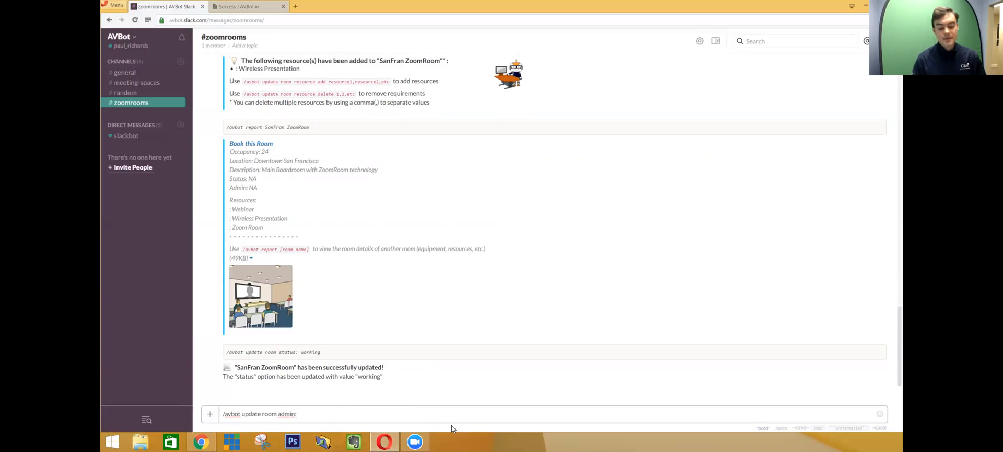
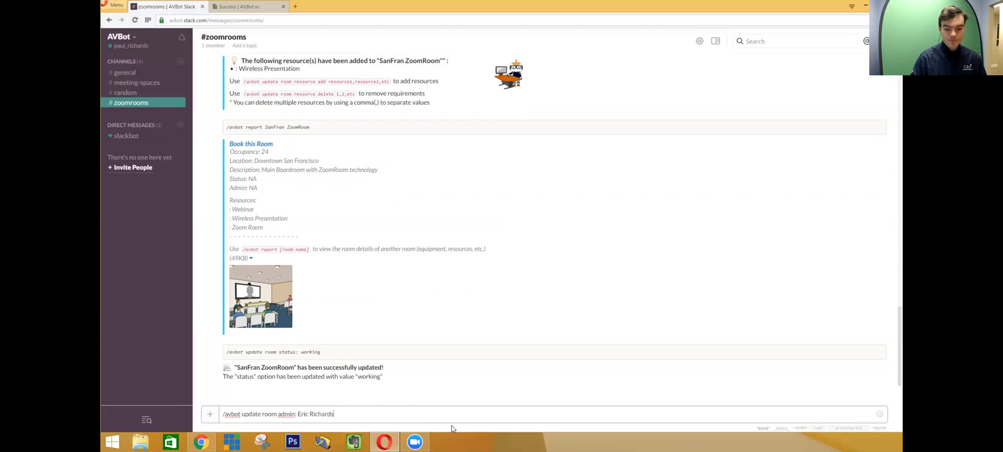
{"action": "key", "text": "Return"}
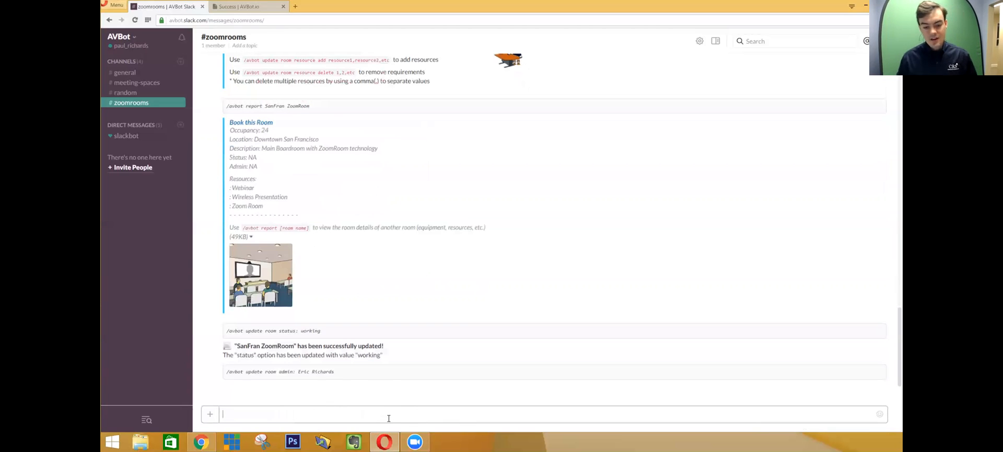
{"action": "type", "text": "/avbot report"}
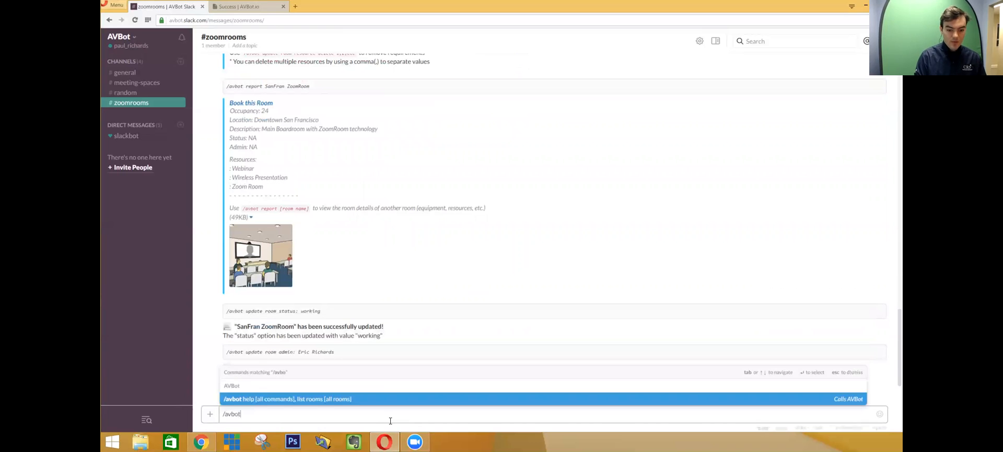
{"action": "key", "text": "Return"}
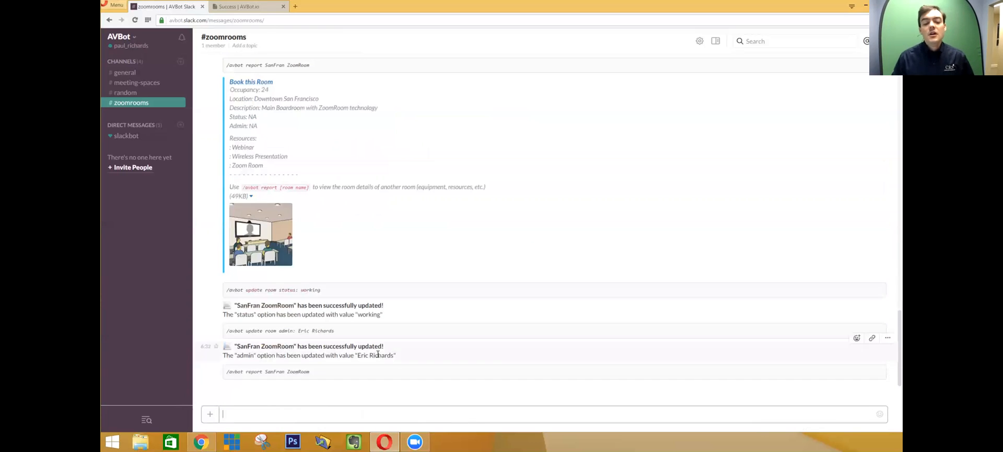
- Review the report's Occupancy through Admin and resource lines
{"action": "left_click_drag", "start_coordinate": [229, 193], "coordinate": [292, 229]}
{"action": "left_click", "coordinate": [251, 242]}
{"action": "left_click_drag", "start_coordinate": [229, 193], "coordinate": [290, 268]}
{"action": "left_click", "coordinate": [290, 268]}
- Add a Camera and a Speakerphone to the room with /avbot add
{"action": "left_click", "coordinate": [280, 414]}
{"action": "type", "text": "/avbot add "}
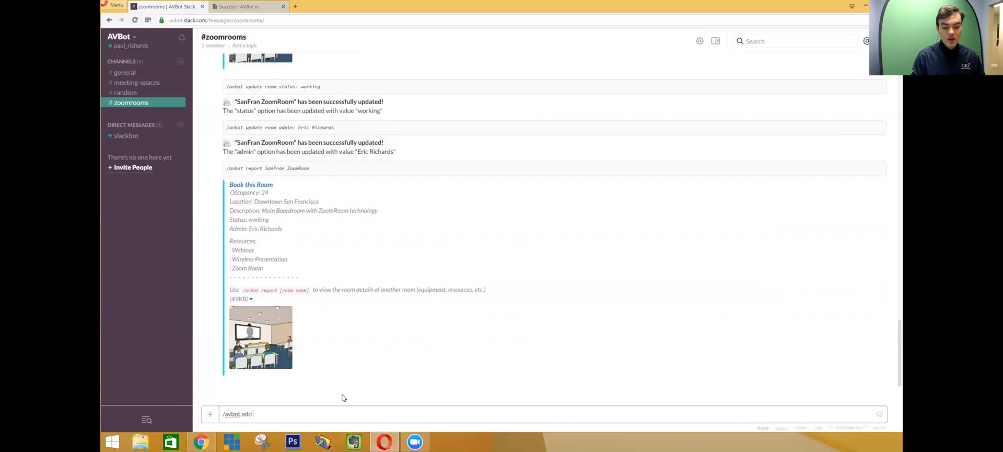
{"action": "type", "text": "Camera"}
{"action": "key", "text": "Return"}
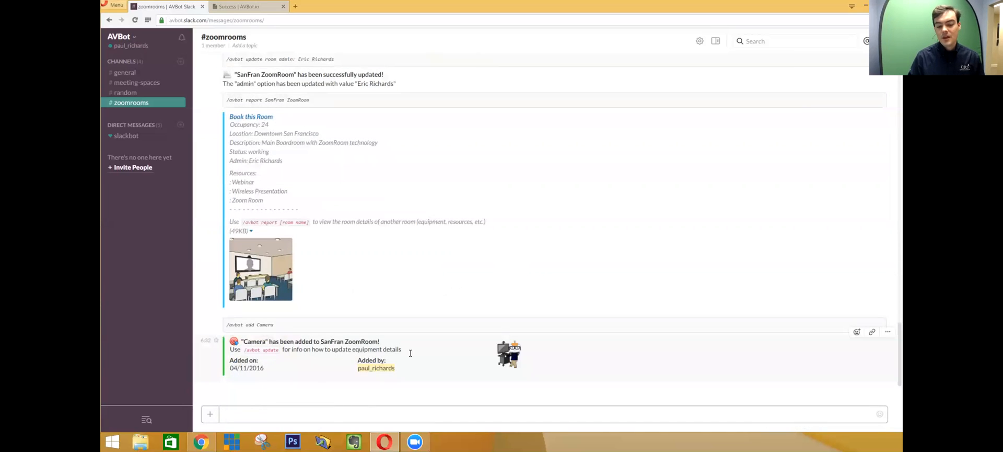
{"action": "type", "text": "/av"}
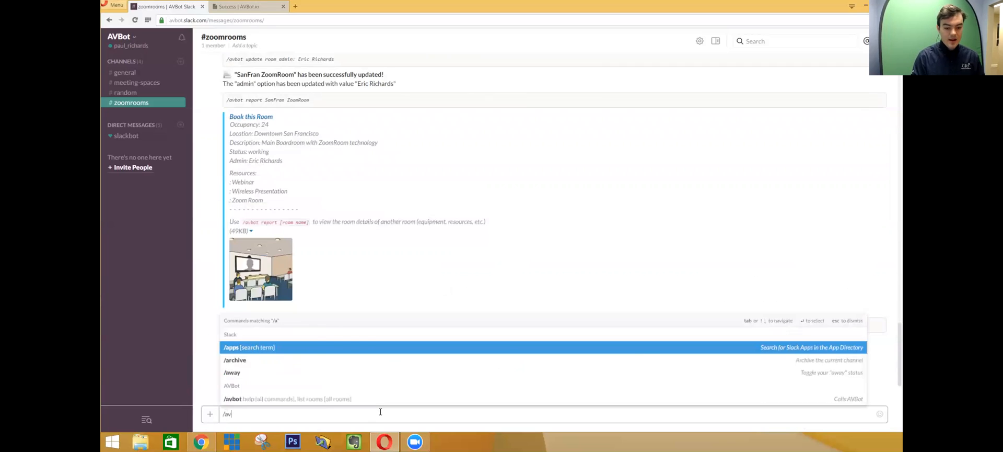
{"action": "type", "text": "bot add Micro"}
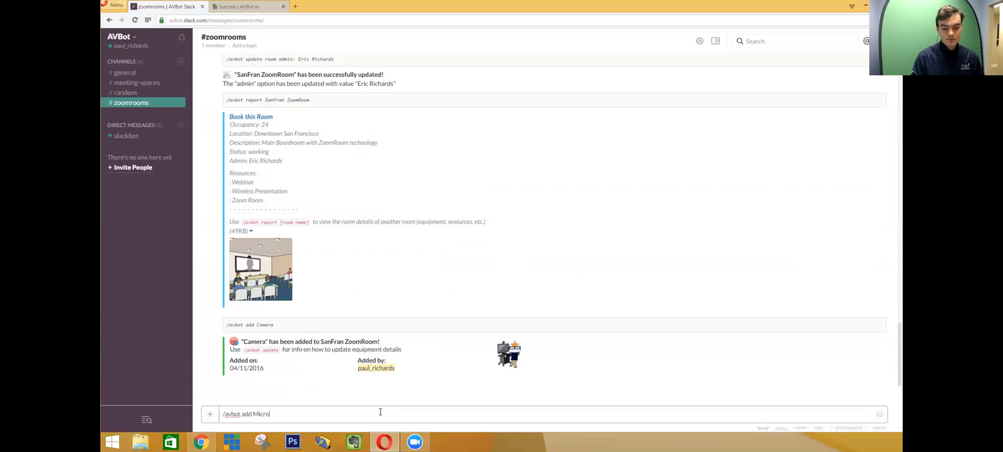
{"action": "key", "text": "BackSpace"}
{"action": "key", "text": "BackSpace"}
{"action": "key", "text": "BackSpace"}
{"action": "key", "text": "BackSpace"}
{"action": "key", "text": "BackSpace"}
{"action": "type", "text": "Speak"}
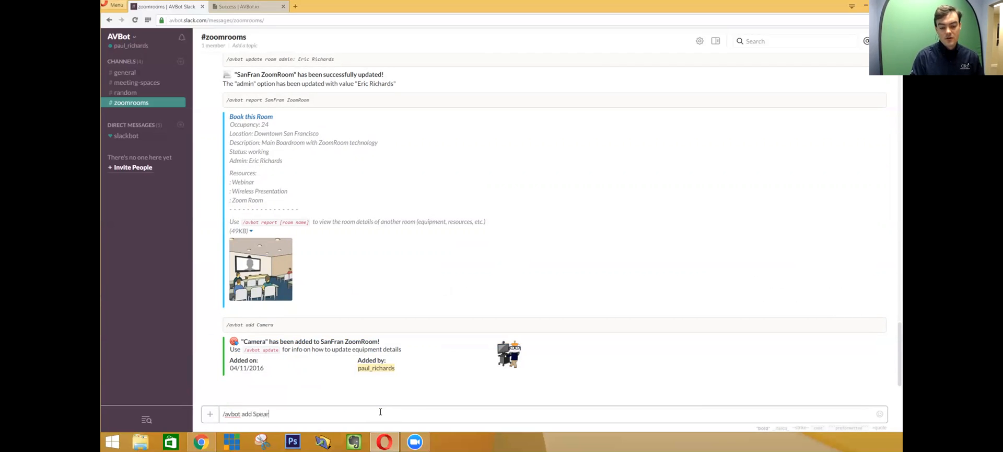
{"action": "type", "text": "erphone"}
{"action": "key", "text": "Return"}
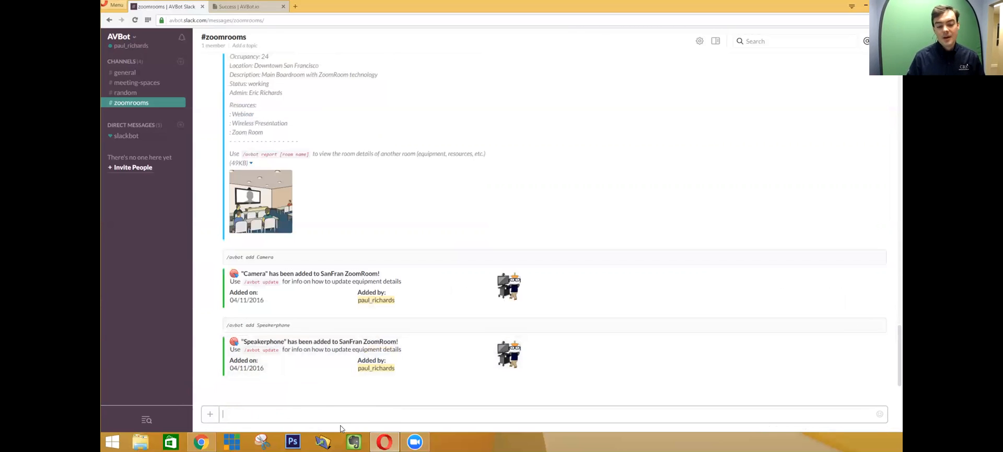
- Request /avbot report and check the new Camera and Speakerphone entries
{"action": "type", "text": "/avbot report"}
{"action": "key", "text": "Return"}
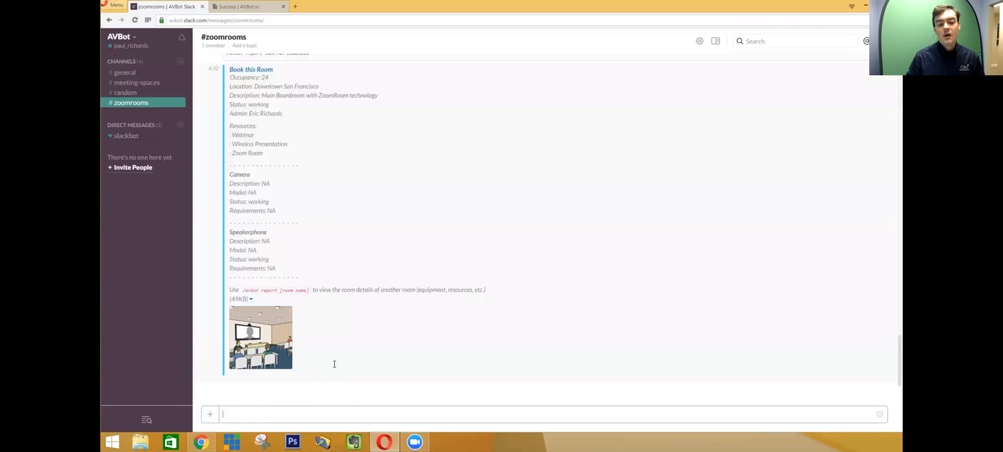
{"action": "left_click_drag", "start_coordinate": [231, 175], "coordinate": [278, 202]}
{"action": "left_click", "coordinate": [241, 216]}
{"action": "left_click_drag", "start_coordinate": [230, 232], "coordinate": [296, 272]}
{"action": "left_click", "coordinate": [297, 279]}
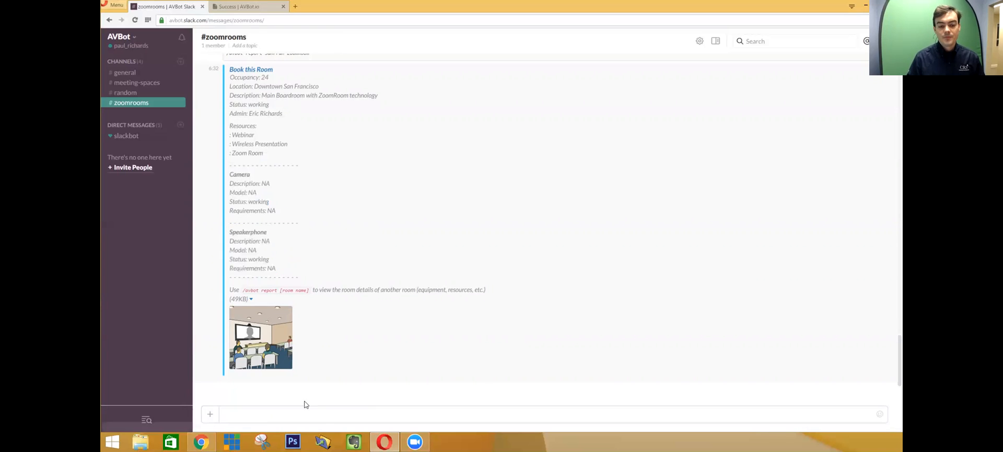
{"action": "left_click", "coordinate": [332, 417]}
- Send /avbot update to list the Camera and Speakerphone items and select the update syntax
{"action": "type", "text": "/avbot update"}
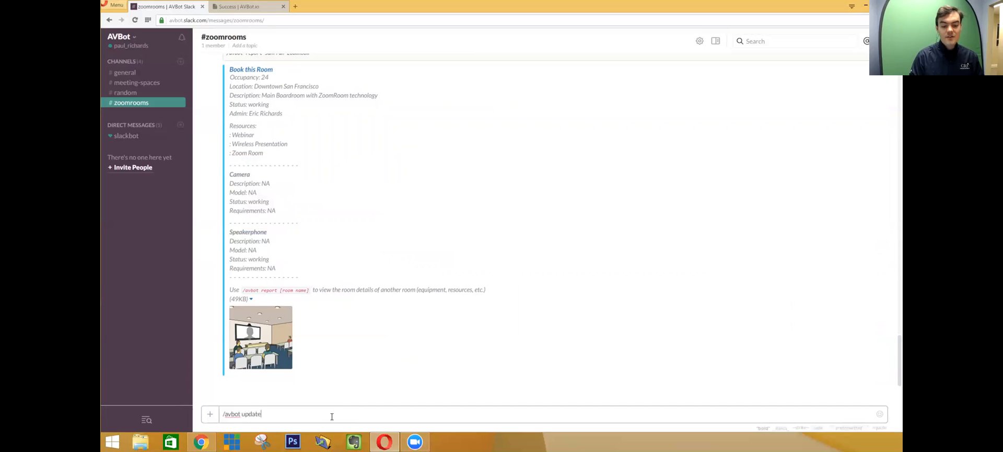
{"action": "key", "text": "Return"}
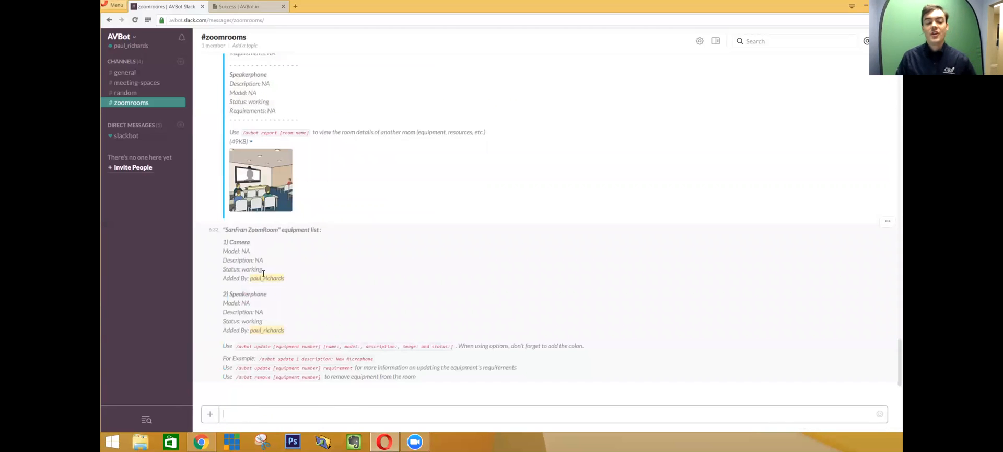
{"action": "left_click_drag", "start_coordinate": [224, 241], "coordinate": [320, 324]}
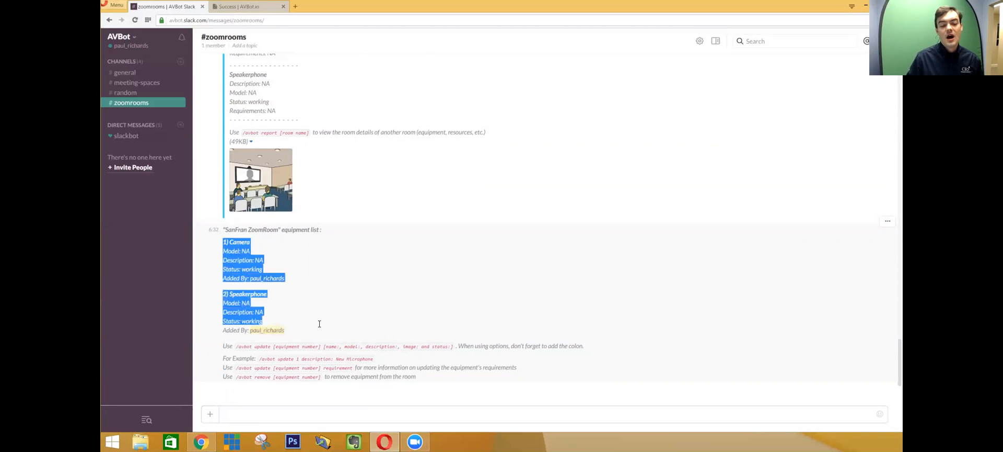
{"action": "left_click", "coordinate": [291, 290]}
{"action": "left_click_drag", "start_coordinate": [265, 260], "coordinate": [226, 250]}
{"action": "left_click", "coordinate": [251, 244]}
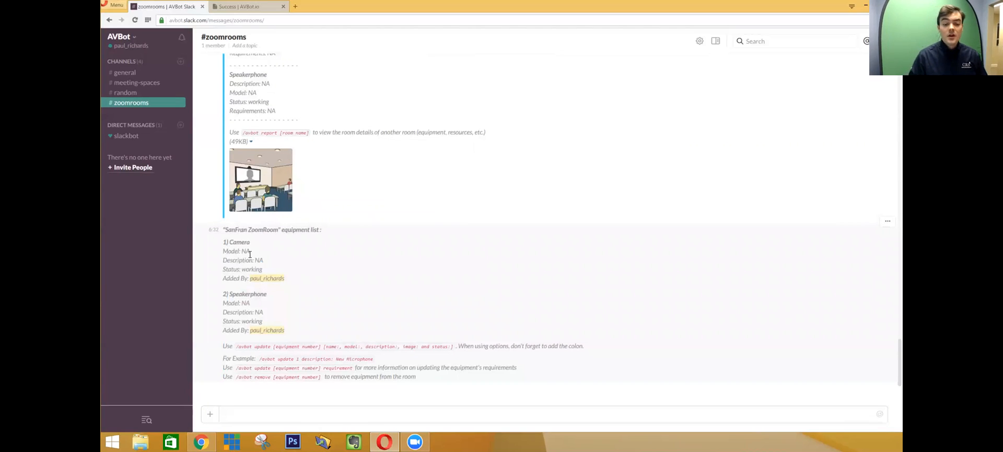
{"action": "left_click_drag", "start_coordinate": [238, 348], "coordinate": [271, 344]}
- Set equipment item 1, the Camera, to model HuddleCamHD 20X
{"action": "key", "text": "ctrl+c"}
{"action": "left_click", "coordinate": [269, 413]}
{"action": "key", "text": "ctrl+v"}
{"action": "type", "text": "1"}
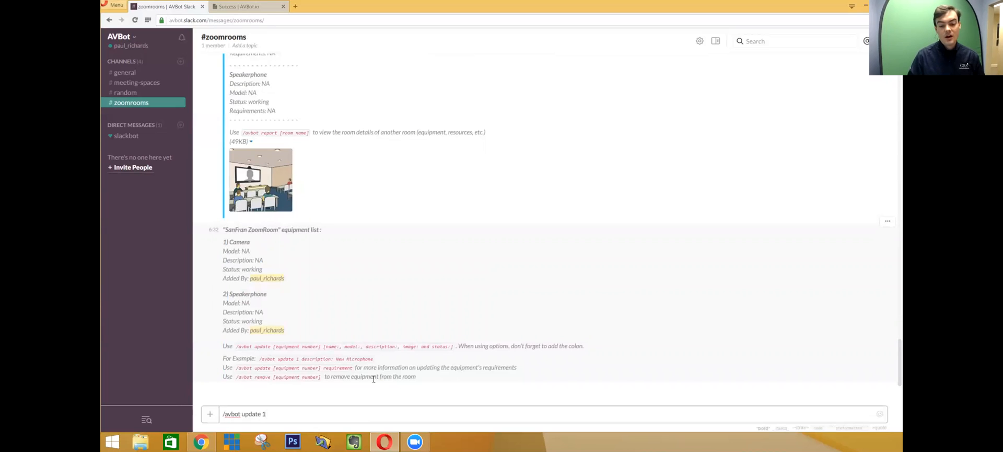
{"action": "type", "text": " model: HuddleCam"}
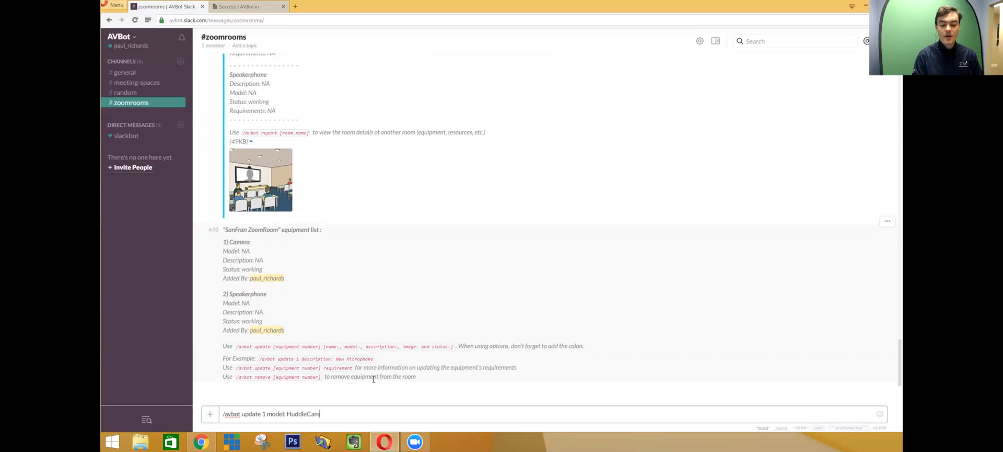
{"action": "type", "text": "HD 20X"}
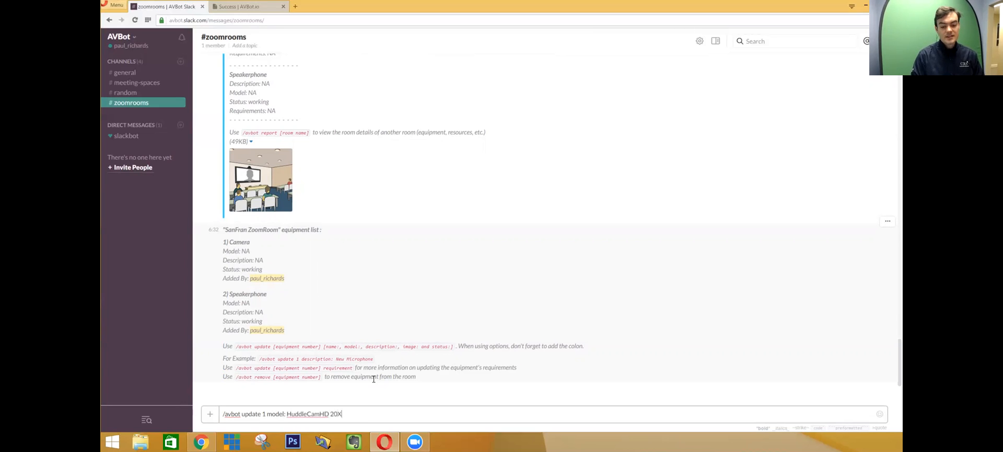
{"action": "key", "text": "Return"}
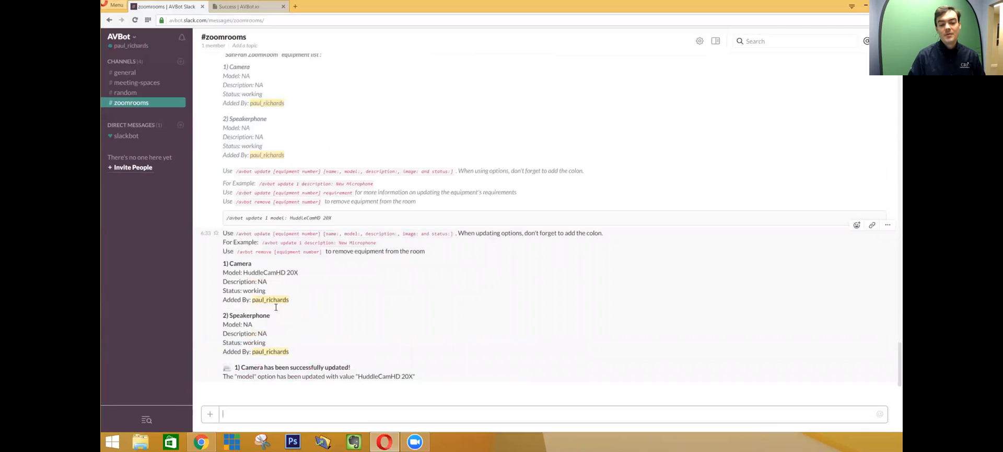
{"action": "left_click_drag", "start_coordinate": [265, 291], "coordinate": [243, 292]}
{"action": "left_click", "coordinate": [249, 300]}
- Set equipment item 2, the Speakerphone, to model HuddlePod Air and request the report
{"action": "left_click", "coordinate": [286, 416]}
{"action": "key", "text": "ctrl+v"}
{"action": "key", "text": "ctrl+shift+Left"}
{"action": "key", "text": "Right"}
{"action": "type", "text": "2"}
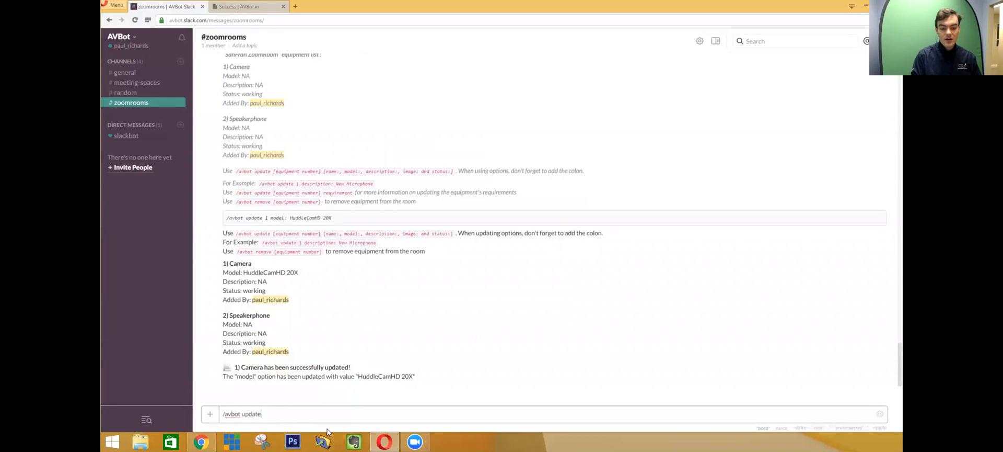
{"action": "type", "text": " model: "}
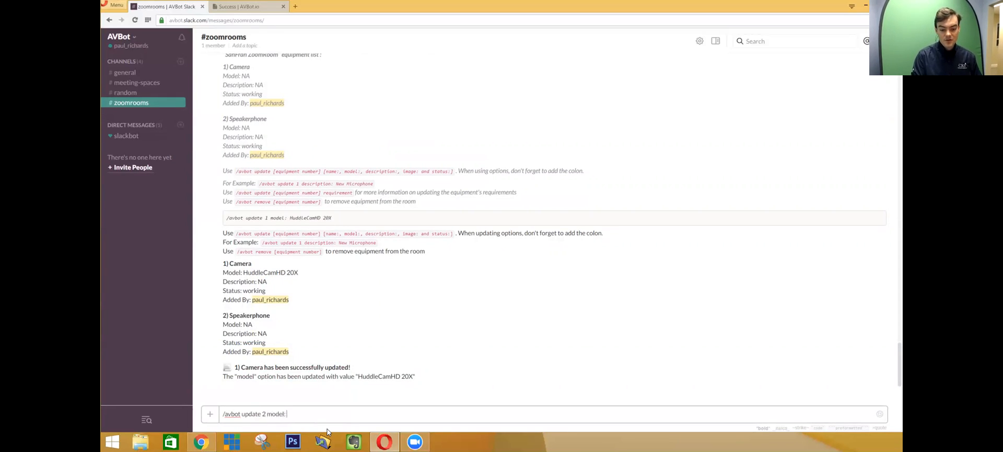
{"action": "type", "text": "HuddlePod"}
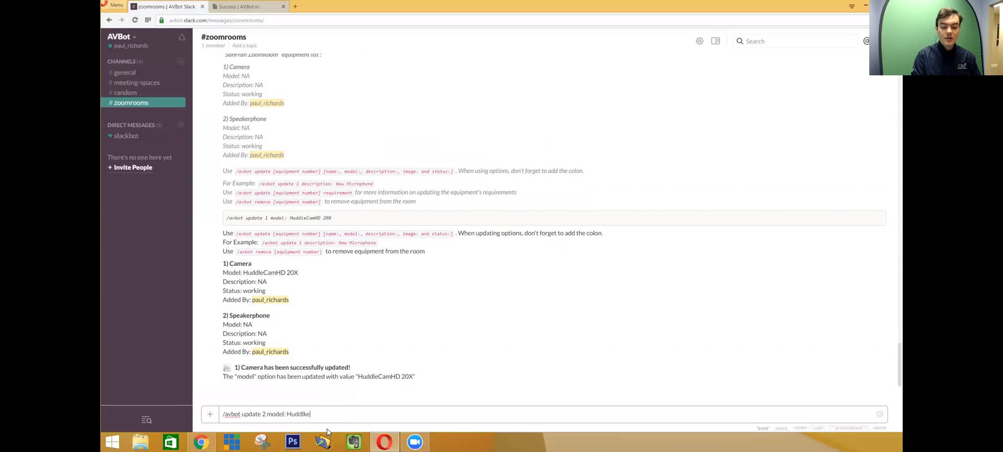
{"action": "type", "text": " Air"}
{"action": "key", "text": "Return"}
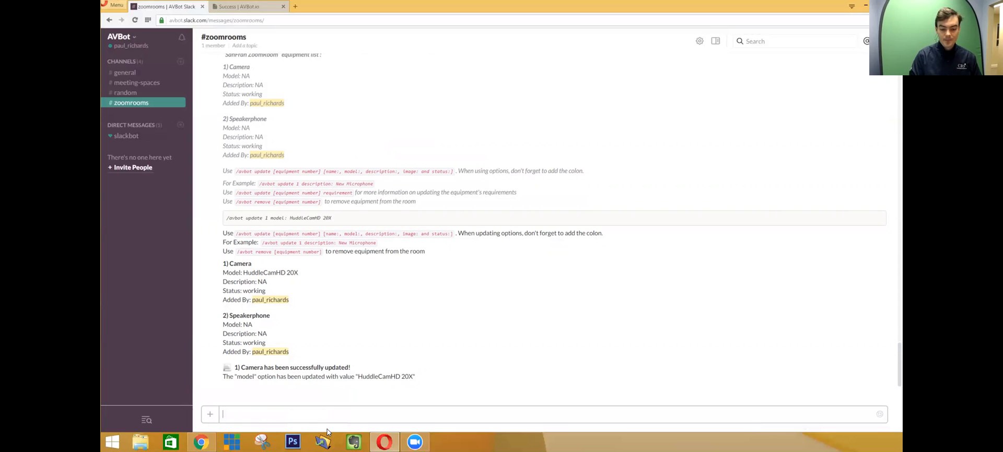
{"action": "type", "text": "/avbot report"}
{"action": "key", "text": "Return"}
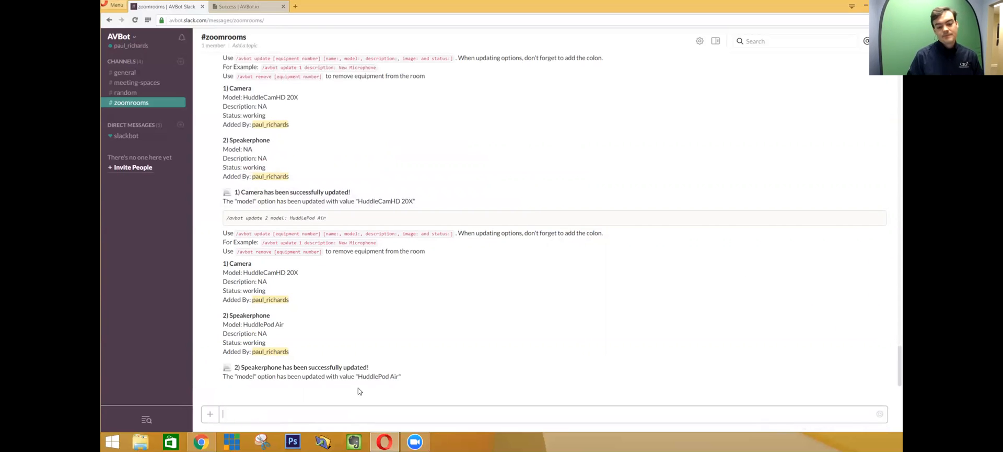
{"action": "scroll", "coordinate": [341, 313], "scroll_direction": "up", "scroll_amount": 1}
{"action": "left_click_drag", "start_coordinate": [231, 114], "coordinate": [380, 126]}
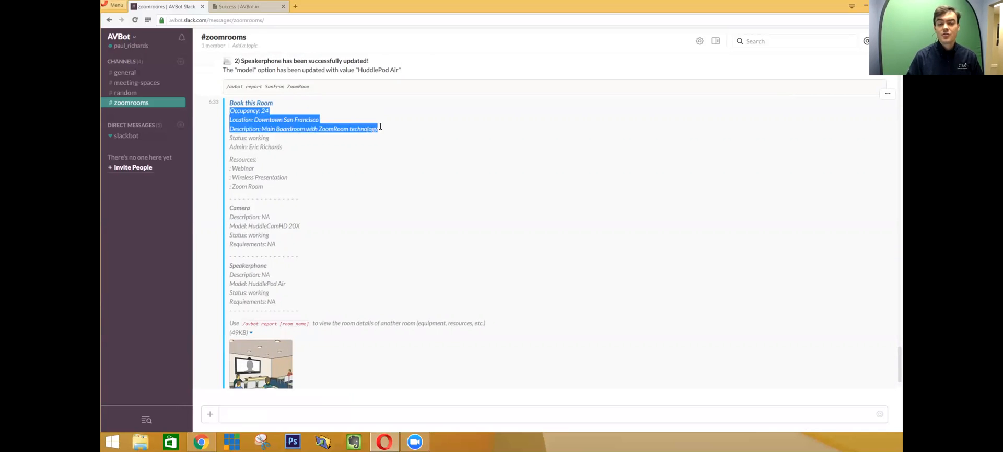
{"action": "left_click", "coordinate": [299, 136]}
{"action": "left_click_drag", "start_coordinate": [297, 137], "coordinate": [233, 121]}
{"action": "left_click", "coordinate": [294, 138]}
{"action": "left_click_drag", "start_coordinate": [295, 138], "coordinate": [230, 111]}
{"action": "left_click", "coordinate": [236, 150]}
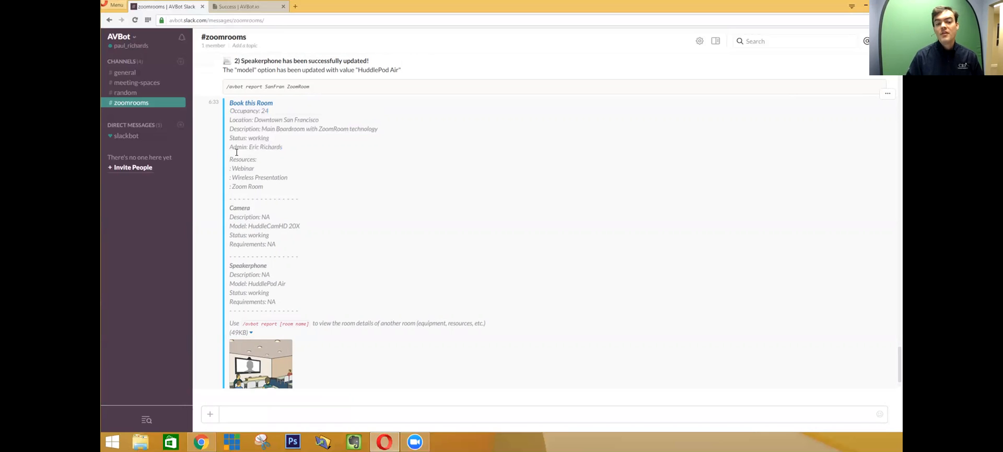
{"action": "left_click_drag", "start_coordinate": [231, 148], "coordinate": [290, 149]}
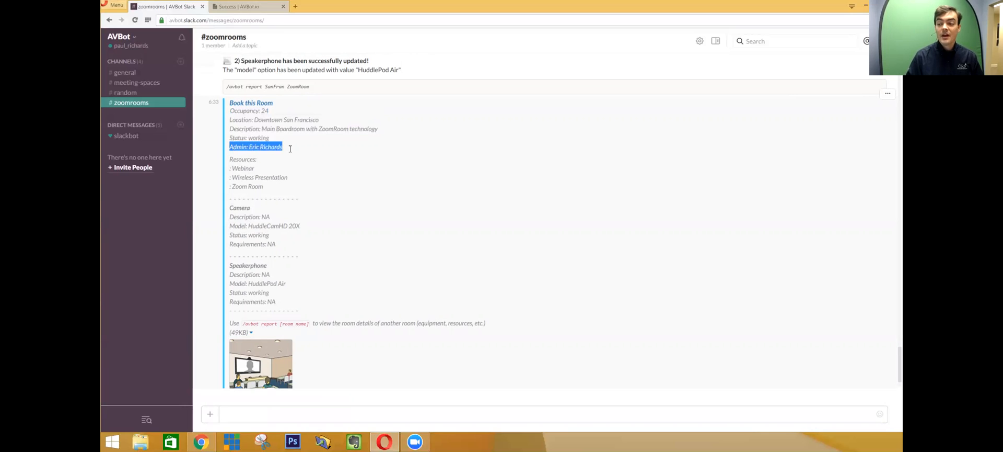
{"action": "left_click", "coordinate": [290, 148]}
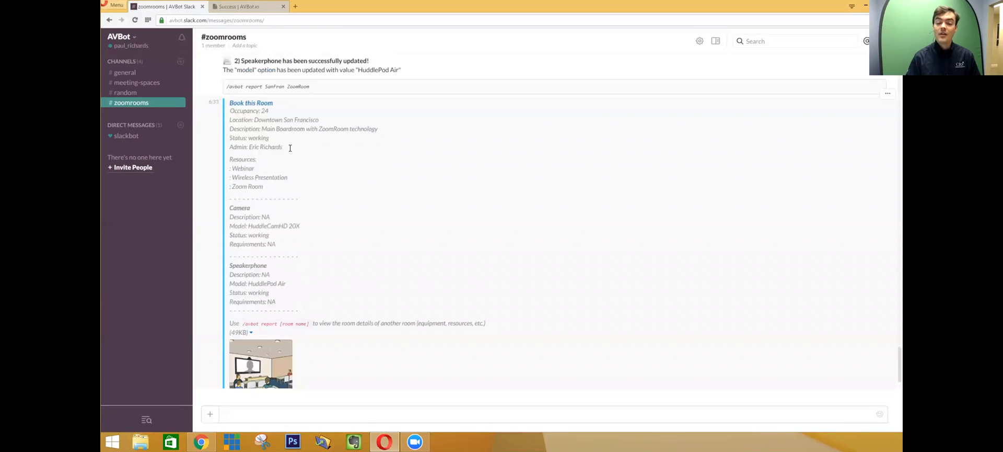
{"action": "left_click_drag", "start_coordinate": [282, 183], "coordinate": [230, 112]}
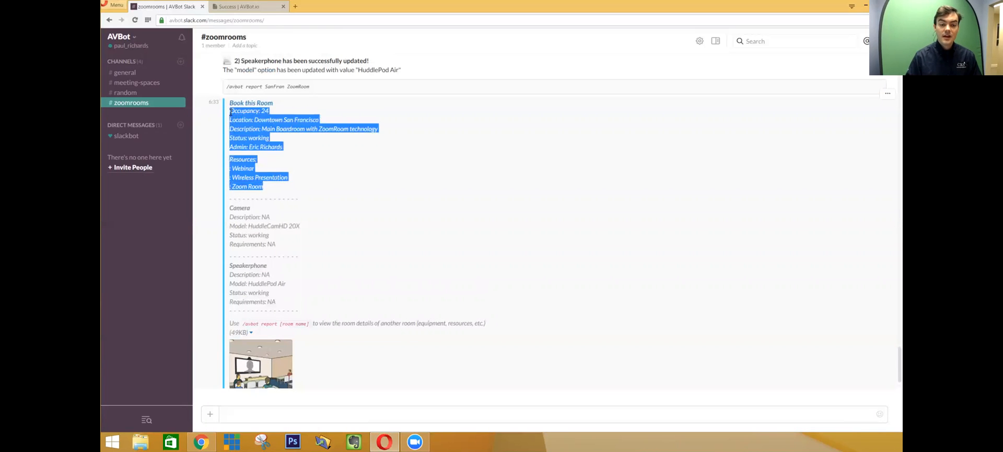
{"action": "left_click", "coordinate": [230, 112]}
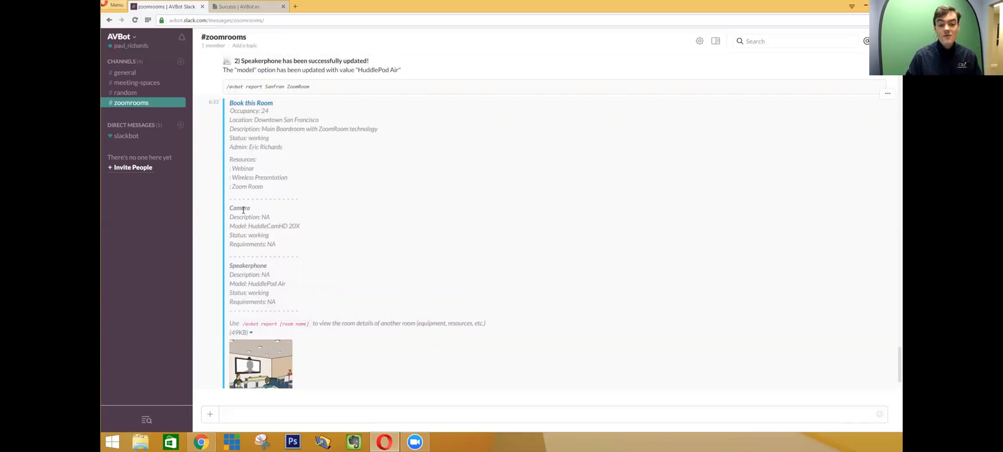
{"action": "left_click_drag", "start_coordinate": [277, 302], "coordinate": [229, 217]}
{"action": "left_click", "coordinate": [266, 268]}
{"action": "scroll", "coordinate": [295, 304], "scroll_direction": "down", "scroll_amount": 1}
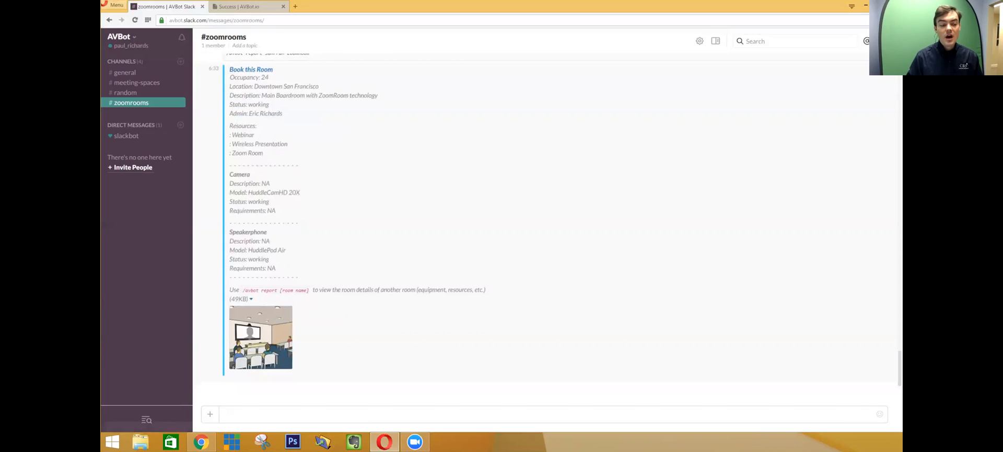
{"action": "key", "text": "alt+Tab"}
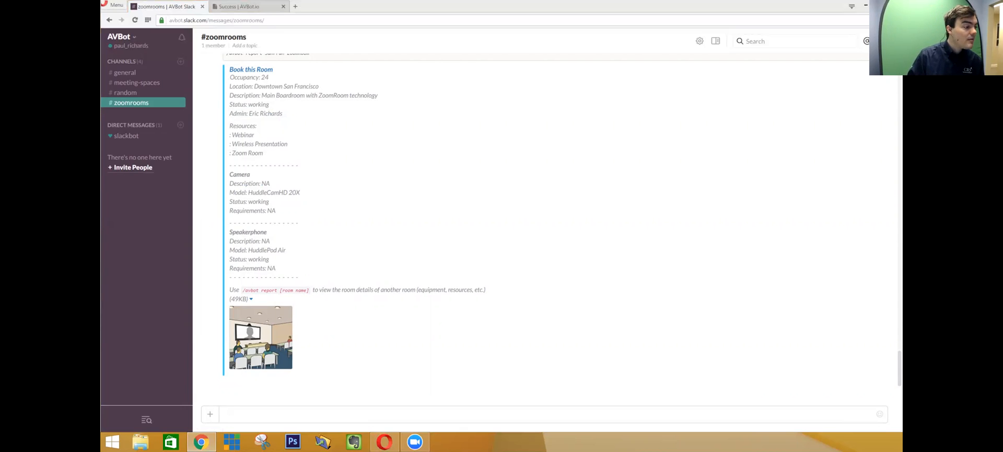
- Point SanFran ZoomRoom's image at the pasted boardroom photo URL, then send /avbot help to view the room
{"action": "left_click", "coordinate": [370, 413]}
{"action": "type", "text": "/avbot update room image:"}
{"action": "key", "text": "ctrl+v"}
{"action": "key", "text": "Return"}
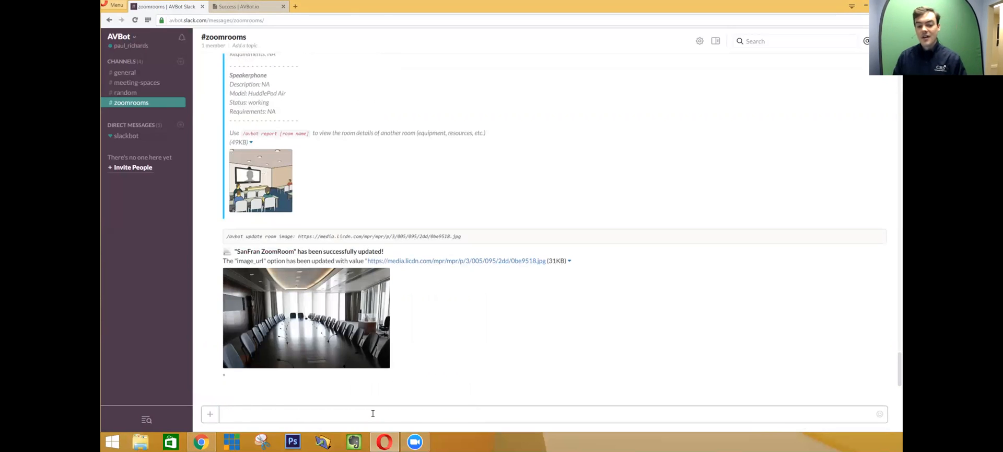
{"action": "type", "text": "/a"}
{"action": "type", "text": "vbot help"}
{"action": "key", "text": "Return"}
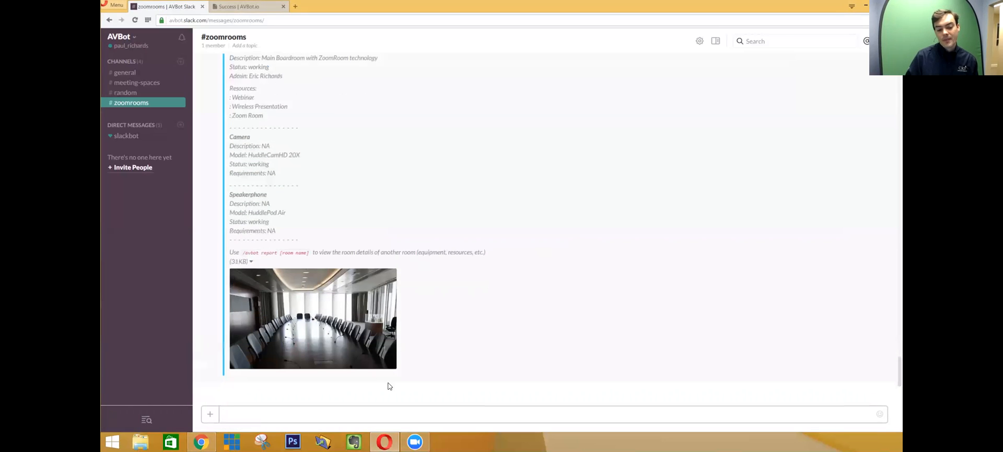
- List all rooms with /avbot report and highlight AVBot's reply
{"action": "type", "text": "/avbot report"}
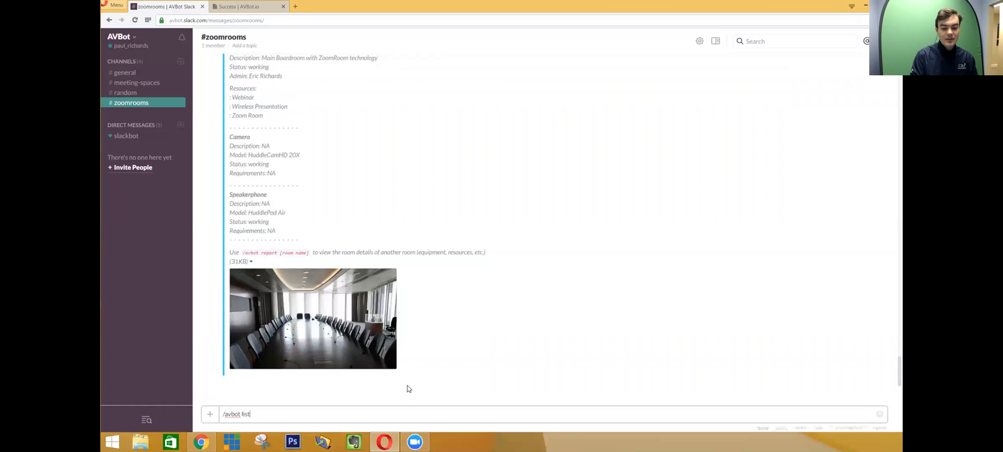
{"action": "key", "text": "Return"}
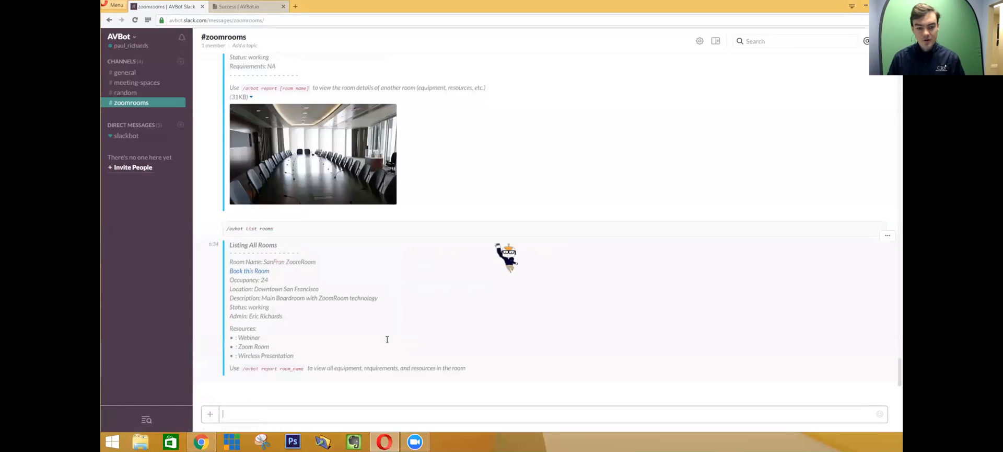
{"action": "left_click_drag", "start_coordinate": [240, 246], "coordinate": [474, 368]}
- Add Dallas ZoomRoom with /avbot add, then send /avbot list rooms again
{"action": "left_click", "coordinate": [382, 410]}
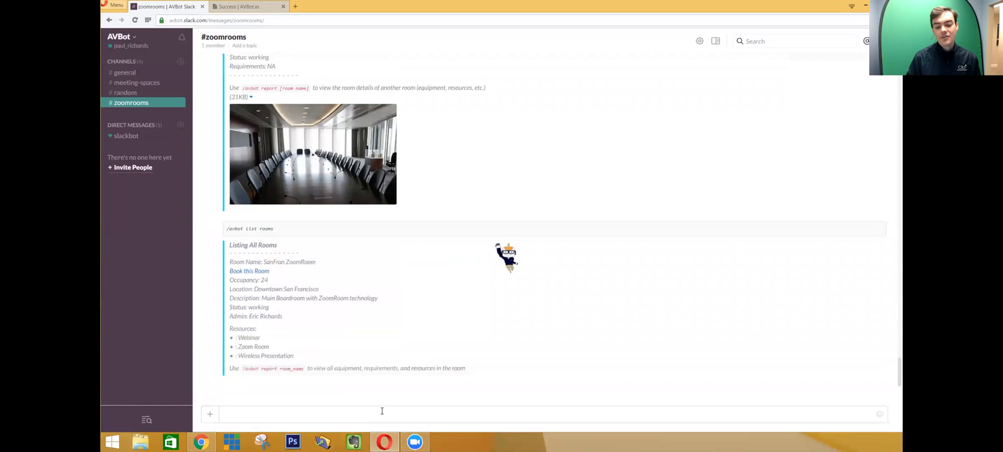
{"action": "type", "text": "/avbot add"}
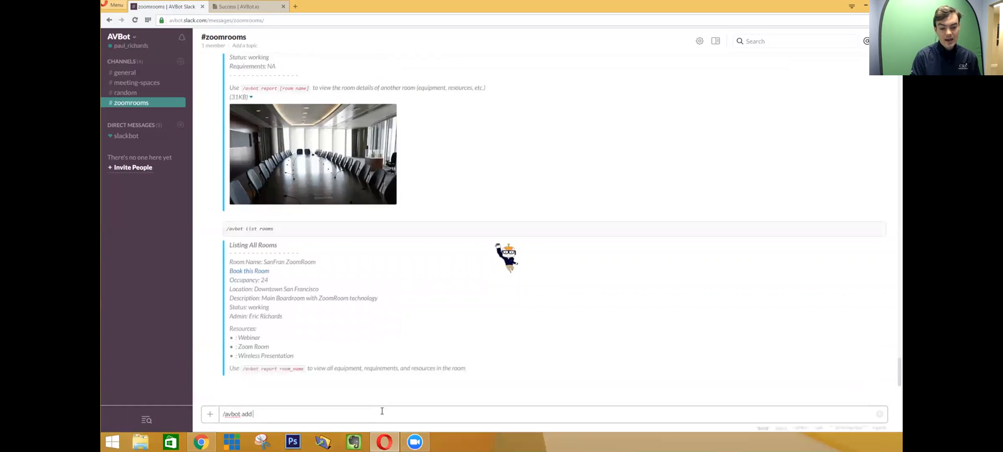
{"action": "type", "text": " Dalls"}
{"action": "key", "text": "BackSpace"}
{"action": "type", "text": "as "}
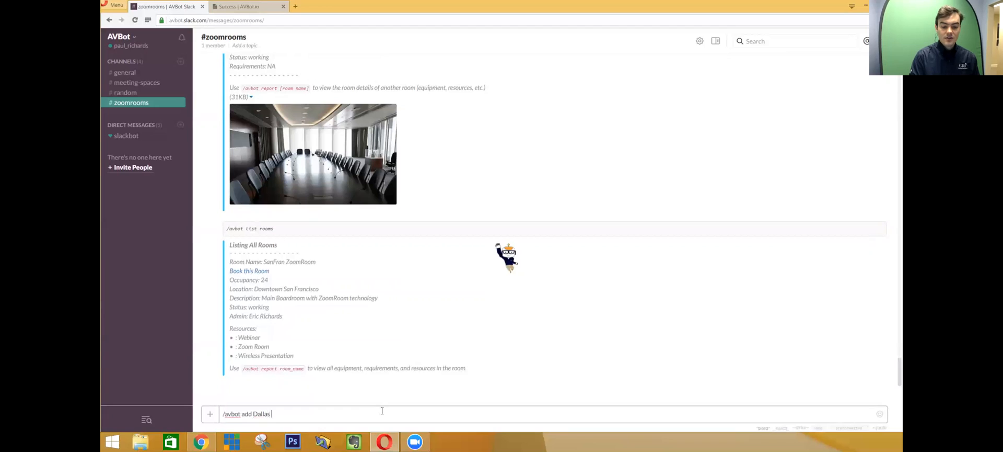
{"action": "type", "text": "Zoom Room"}
{"action": "key", "text": "Return"}
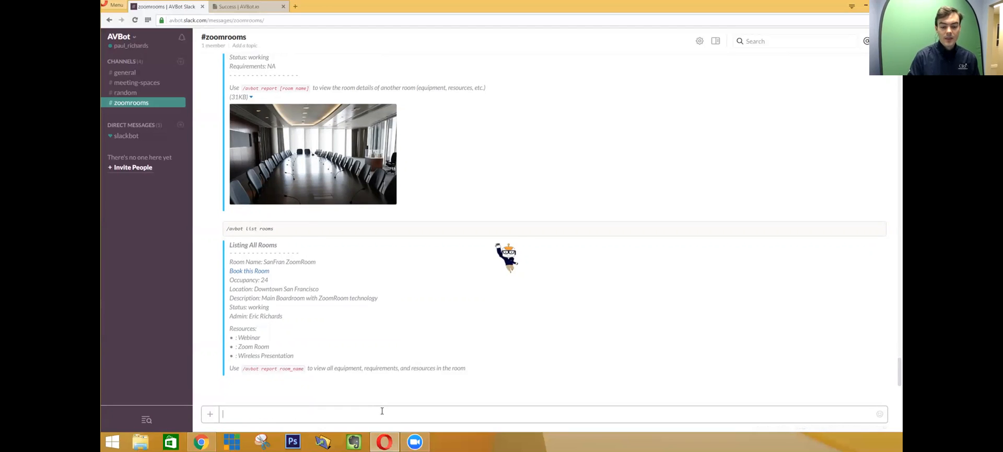
{"action": "type", "text": "/avbot list r"}
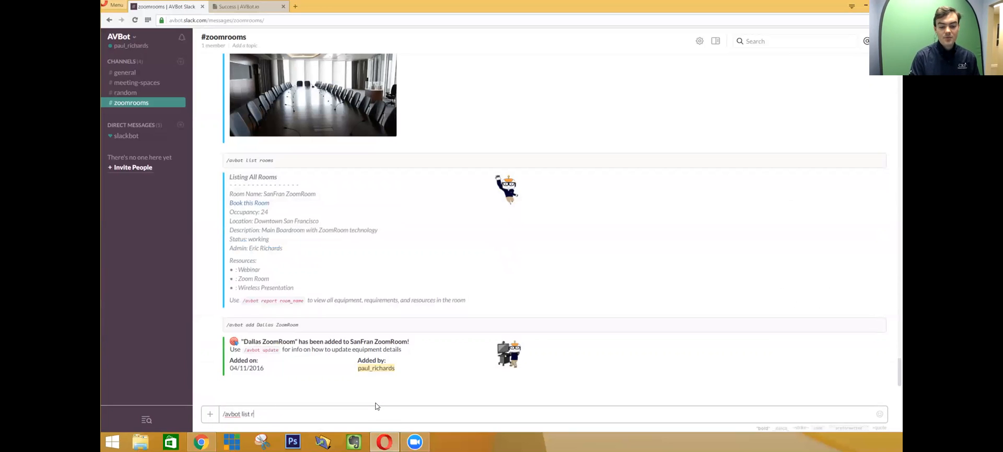
{"action": "type", "text": "ooms"}
{"action": "key", "text": "Return"}
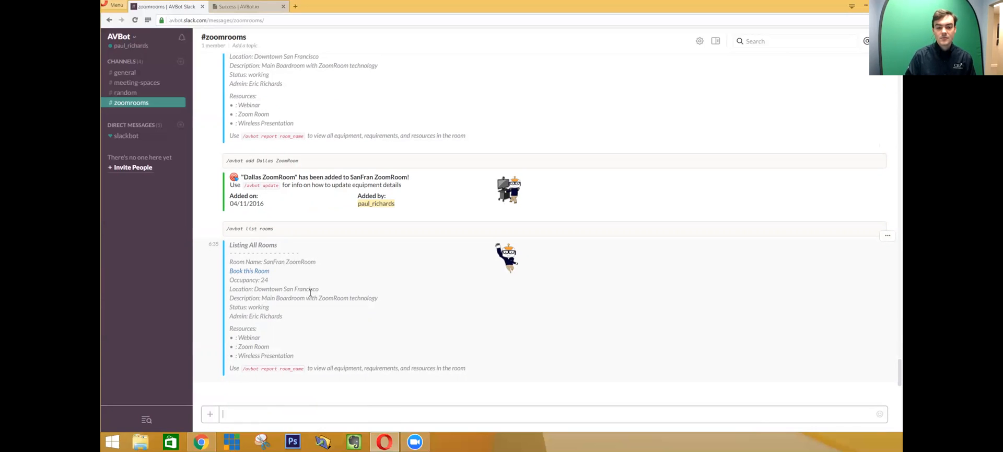
- Create Dallas ZoomRoom as its own room with /avbot create
{"action": "left_click_drag", "start_coordinate": [245, 177], "coordinate": [400, 185]}
{"action": "left_click", "coordinate": [354, 326]}
{"action": "left_click", "coordinate": [331, 412]}
{"action": "type", "text": "/avbot create Dalls"}
{"action": "key", "text": "BackSpace"}
{"action": "type", "text": "as ZoomRoom"}
{"action": "key", "text": "Return"}
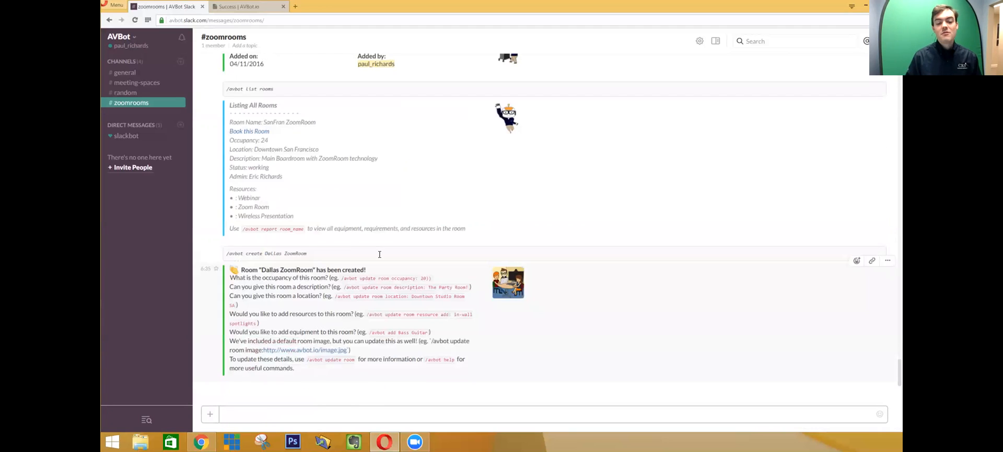
- List the rooms and highlight the Dallas ZoomRoom and SanFran ZoomRoom entries
{"action": "type", "text": "/avbot lis"}
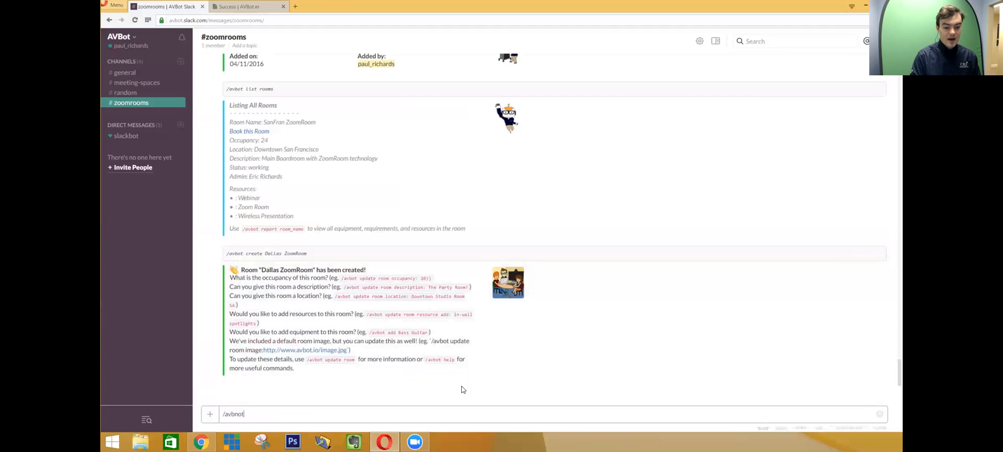
{"action": "type", "text": "t rooms"}
{"action": "key", "text": "Return"}
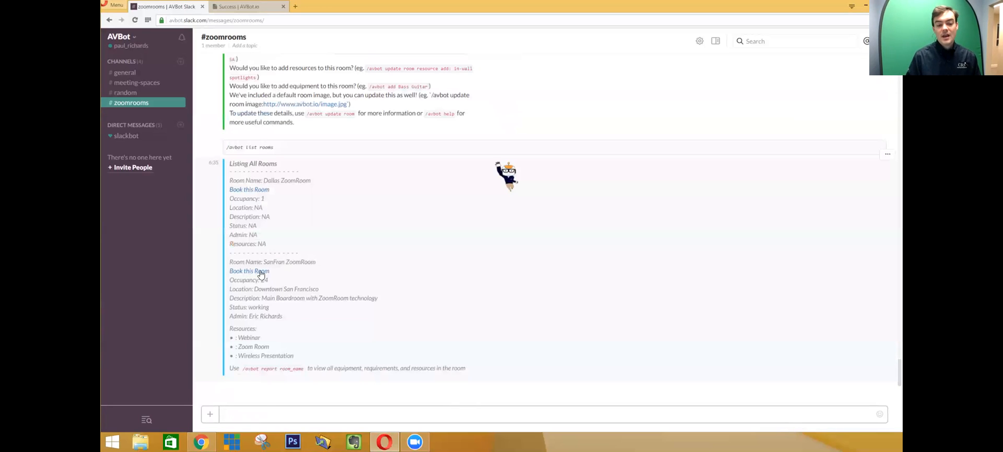
{"action": "left_click_drag", "start_coordinate": [312, 182], "coordinate": [229, 181]}
{"action": "left_click", "coordinate": [319, 242]}
{"action": "left_click_drag", "start_coordinate": [320, 260], "coordinate": [231, 260]}
{"action": "left_click", "coordinate": [233, 258]}
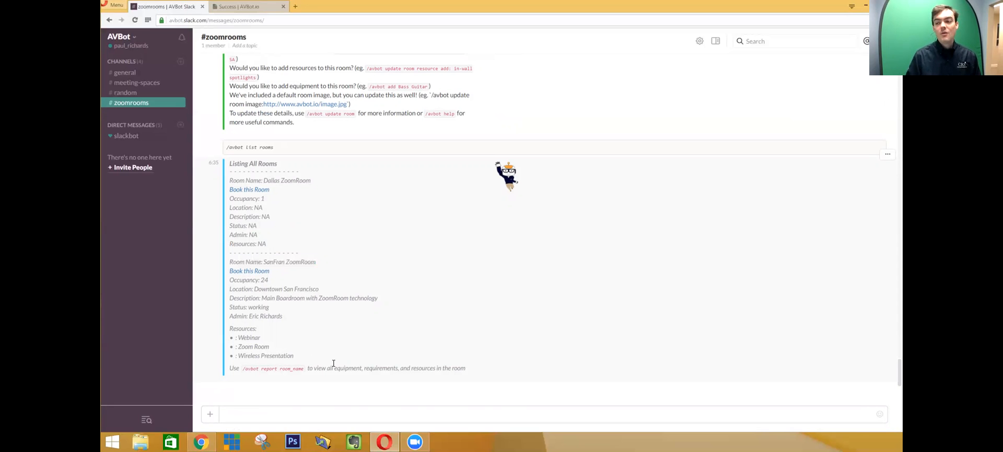
- Search for the webinar resource with /avbot find resource webinar, highlighting the SanFran ZoomRoom result
{"action": "left_click", "coordinate": [310, 414]}
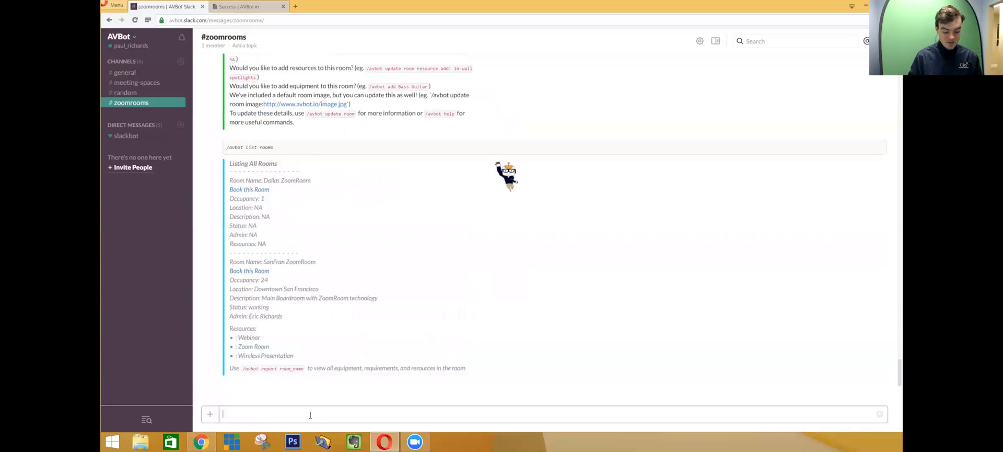
{"action": "type", "text": "/avbot find resour"}
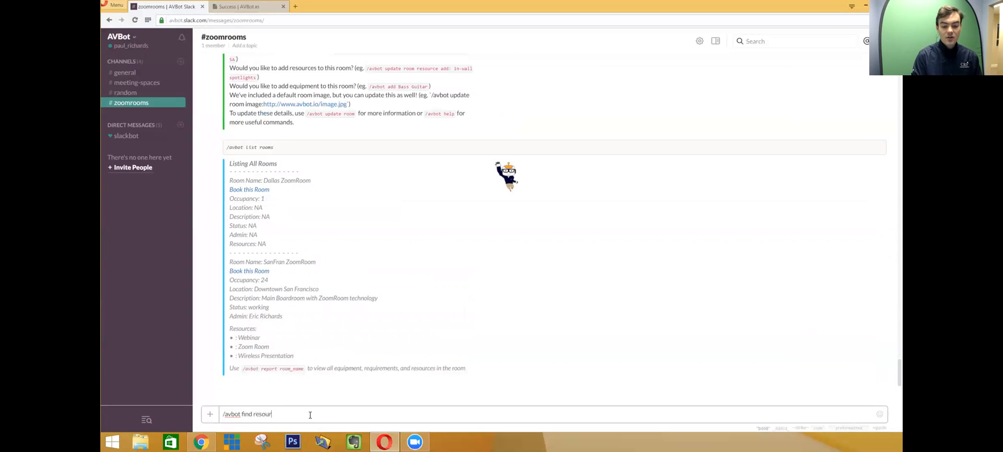
{"action": "type", "text": "ce webinar"}
{"action": "key", "text": "Return"}
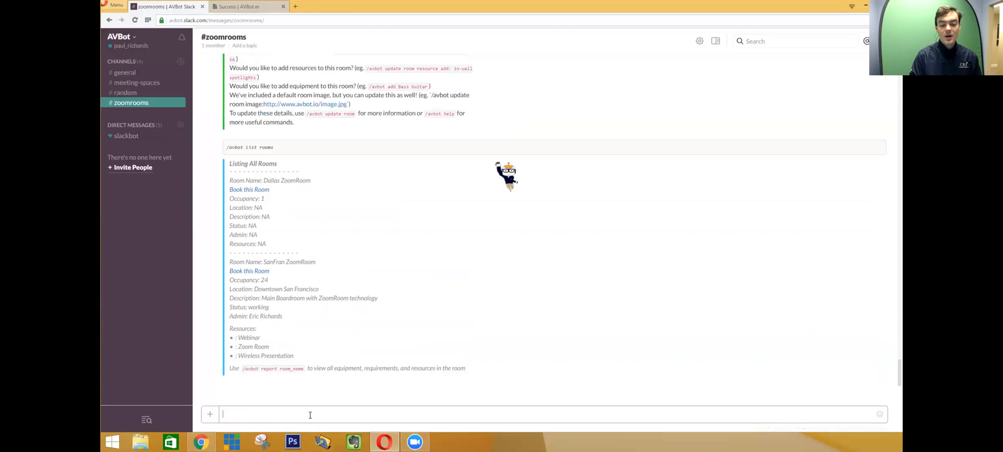
{"action": "left_click_drag", "start_coordinate": [249, 364], "coordinate": [223, 354]}
{"action": "left_click", "coordinate": [265, 355]}
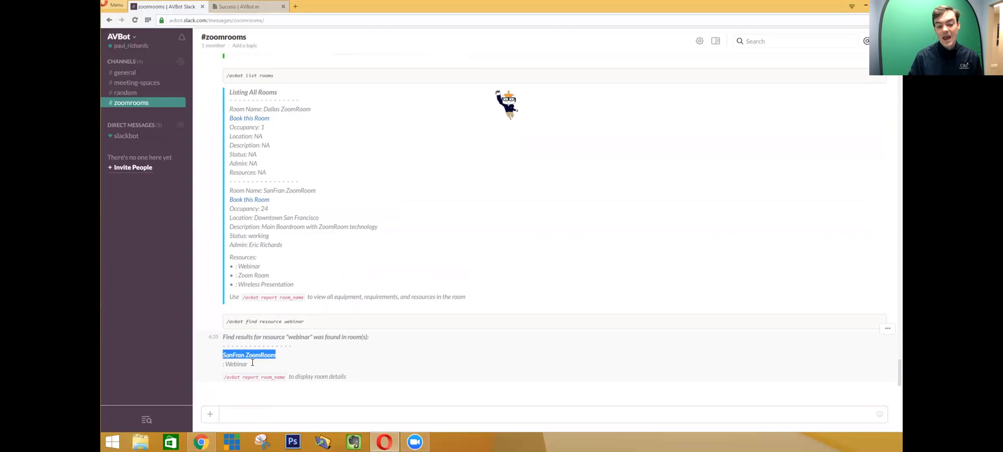
{"action": "left_click", "coordinate": [287, 367]}
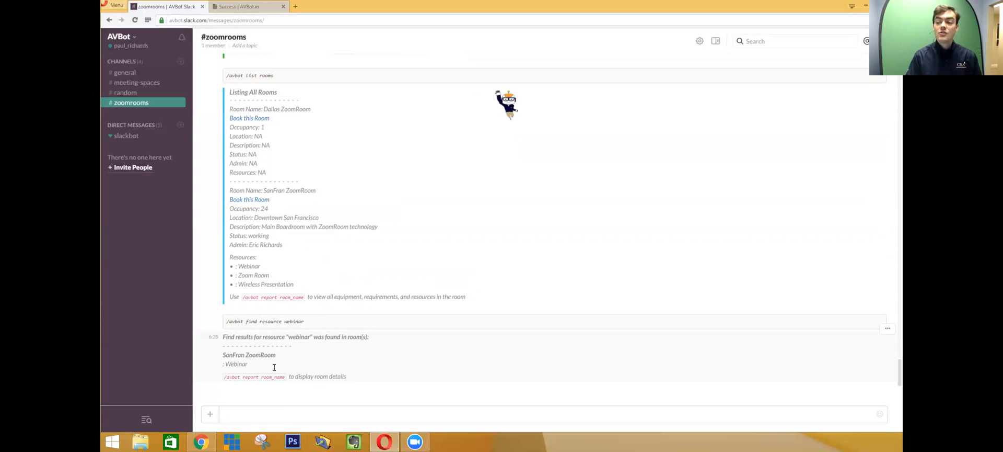
{"action": "left_click", "coordinate": [262, 414]}
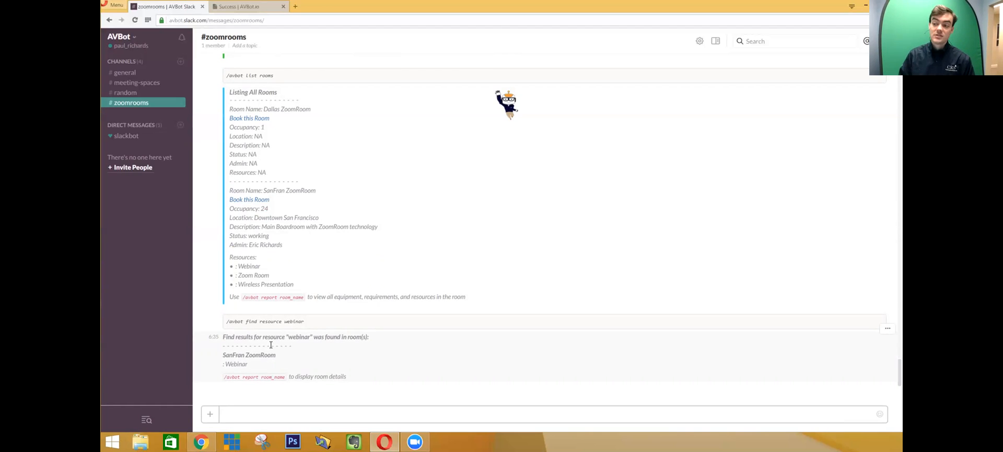
- Post the SanFran ZoomRoom report with /avbot report SanFran ZoomRoom
{"action": "type", "text": "/avbot repo"}
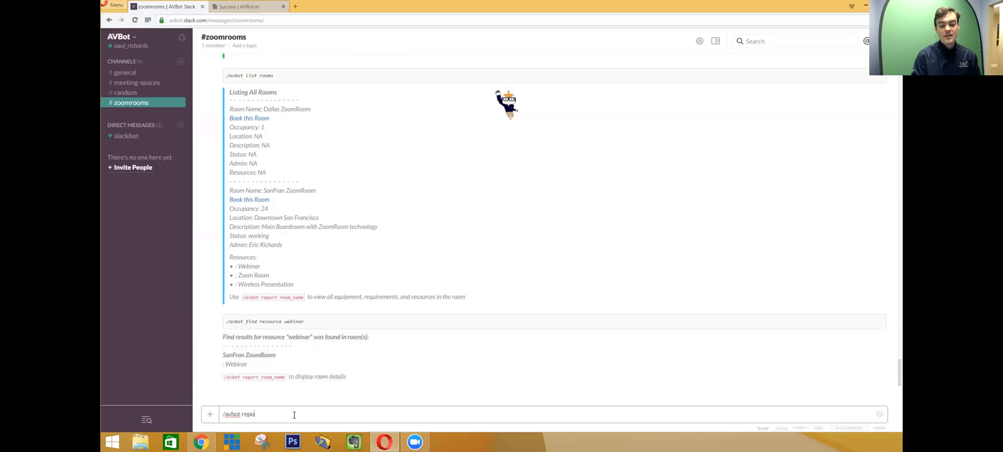
{"action": "type", "text": "rt SanFran ZoomRoom"}
{"action": "key", "text": "Return"}
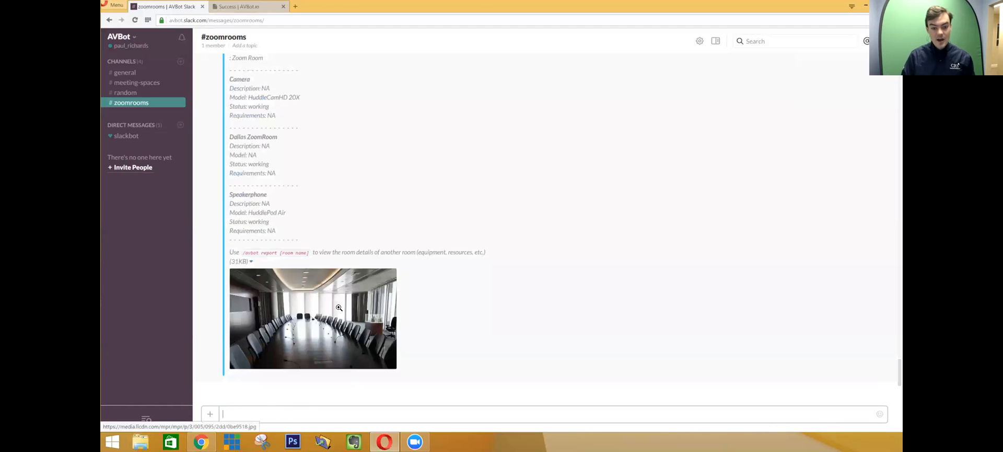
{"action": "scroll", "coordinate": [339, 308], "scroll_direction": "up", "scroll_amount": 5}
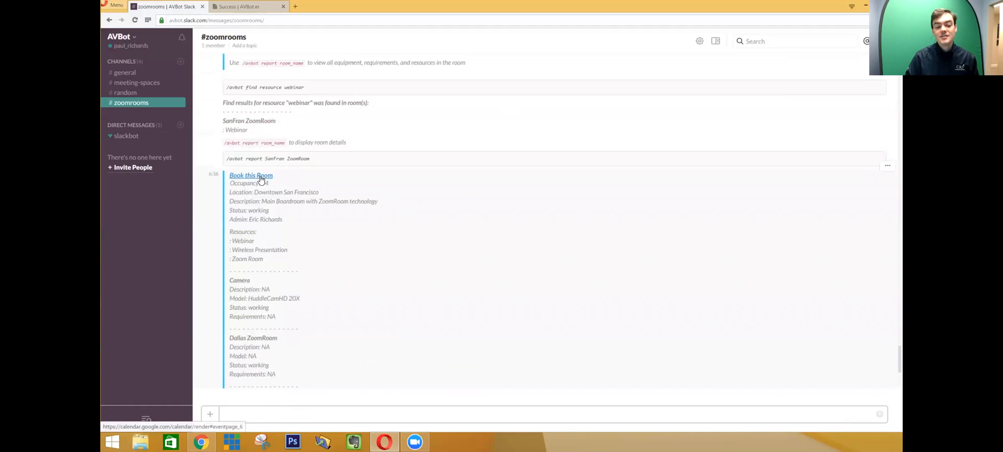
- Open the room's Book this Room calendar, close it, and return to the Success | AVBot.io page
{"action": "left_click", "coordinate": [248, 176]}
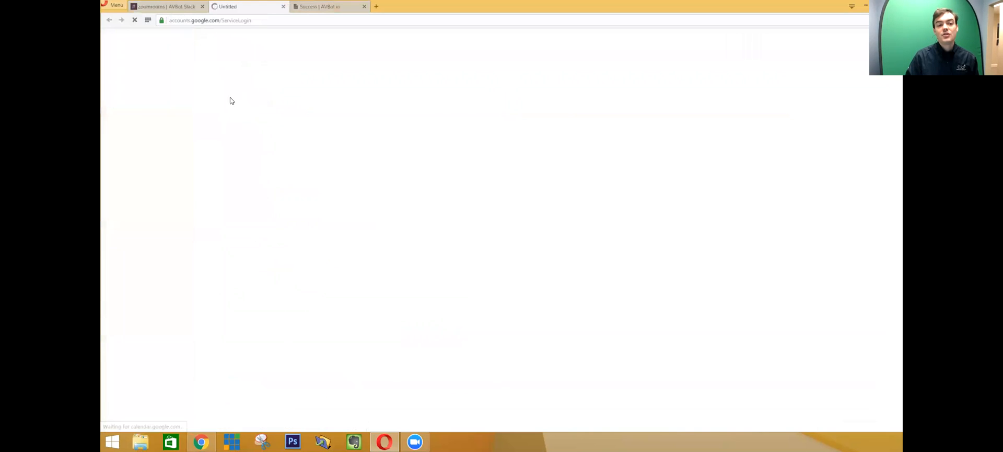
{"action": "left_click", "coordinate": [284, 6]}
{"action": "left_click", "coordinate": [238, 6]}
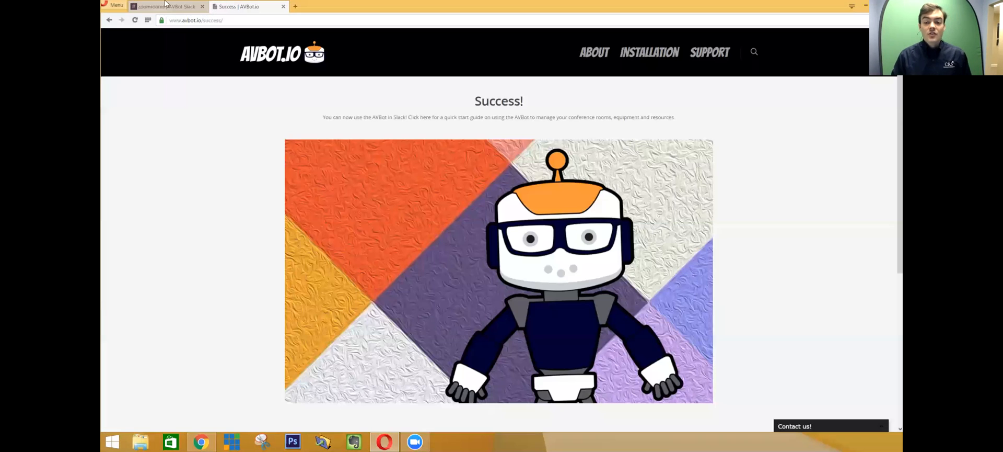